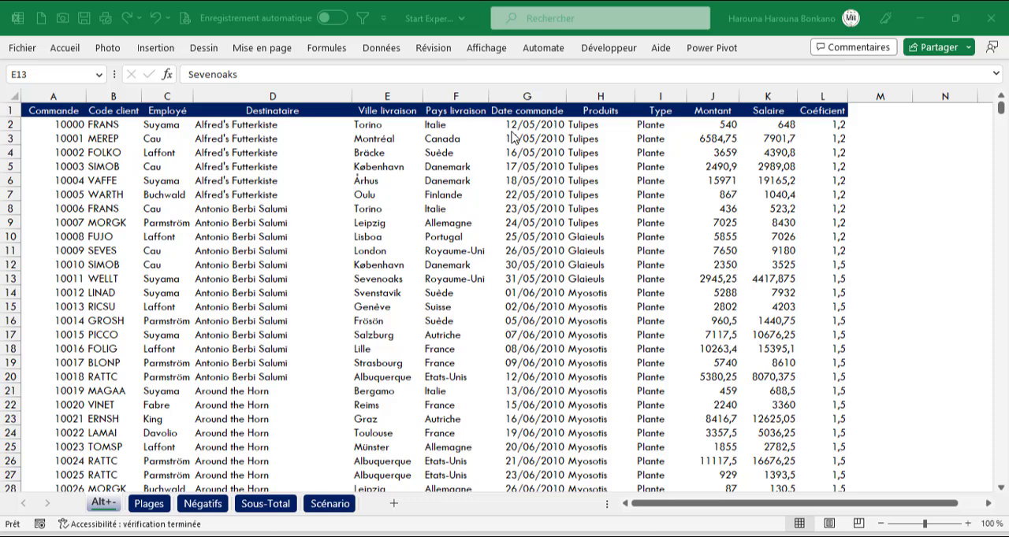
# Step: Try to define cell E13 as the print area
pyautogui.click(383, 277)
pyautogui.press('alt')
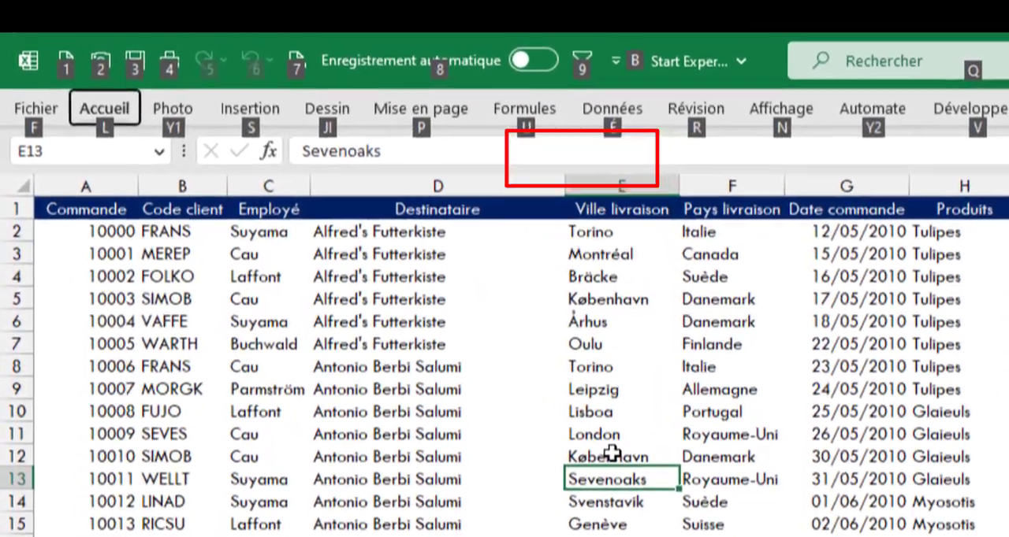
pyautogui.press('p')
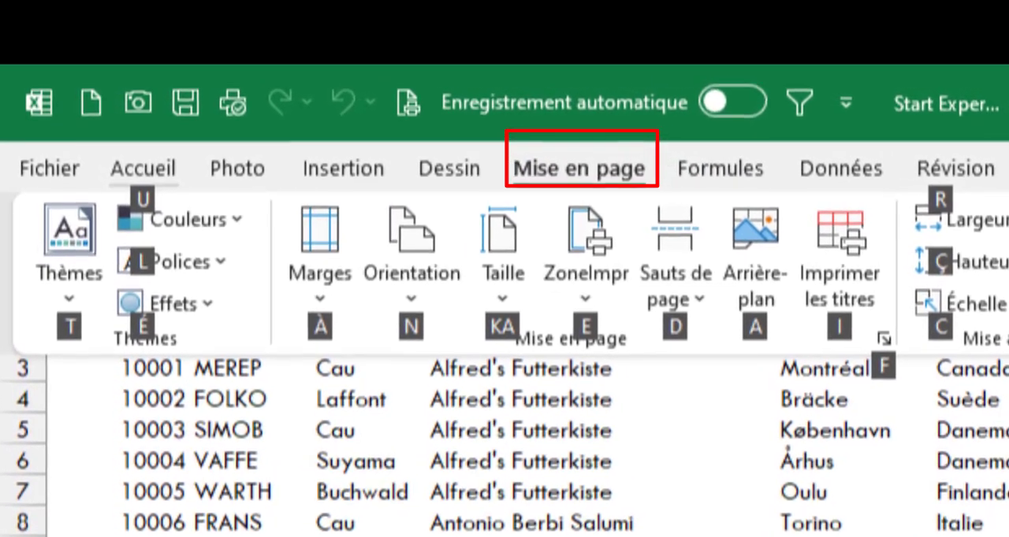
pyautogui.press('e')
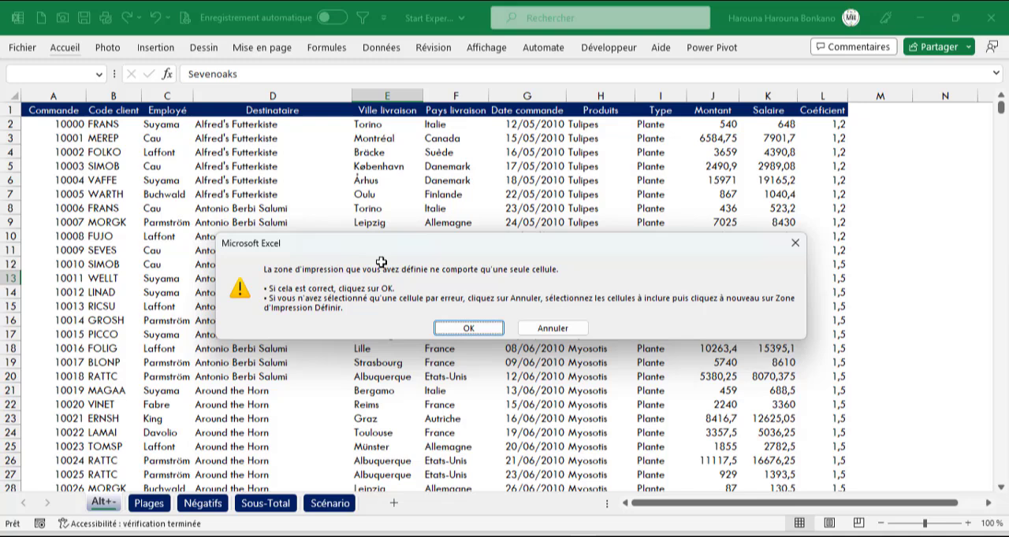
pyautogui.press('Return')
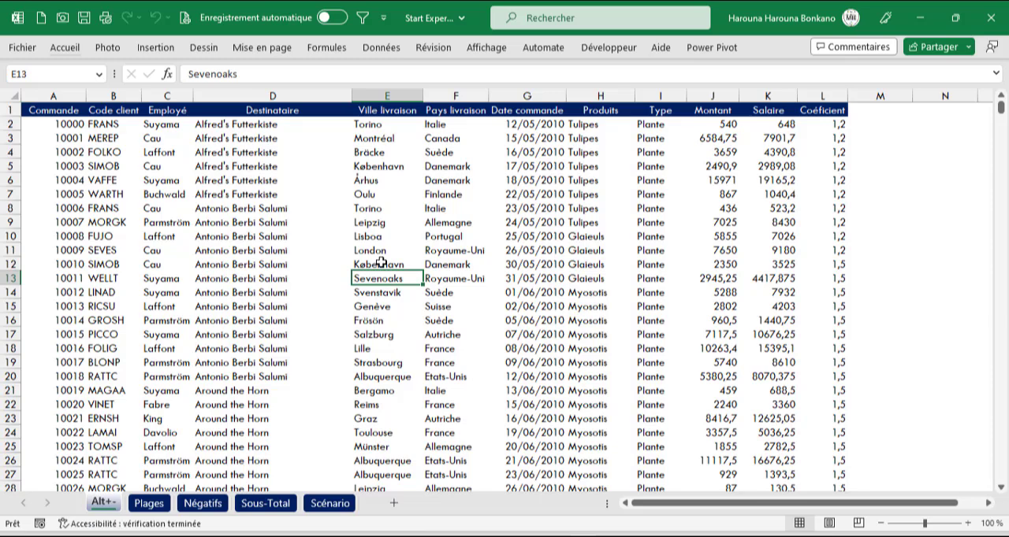
# Step: Try a fill colour on cell E13 and undo it
pyautogui.press('alt')
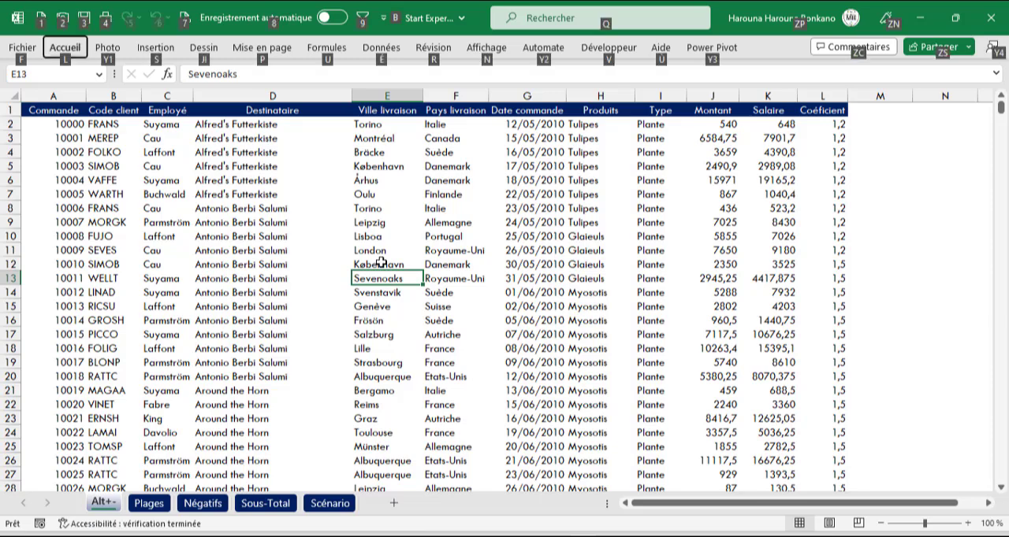
pyautogui.press('l')
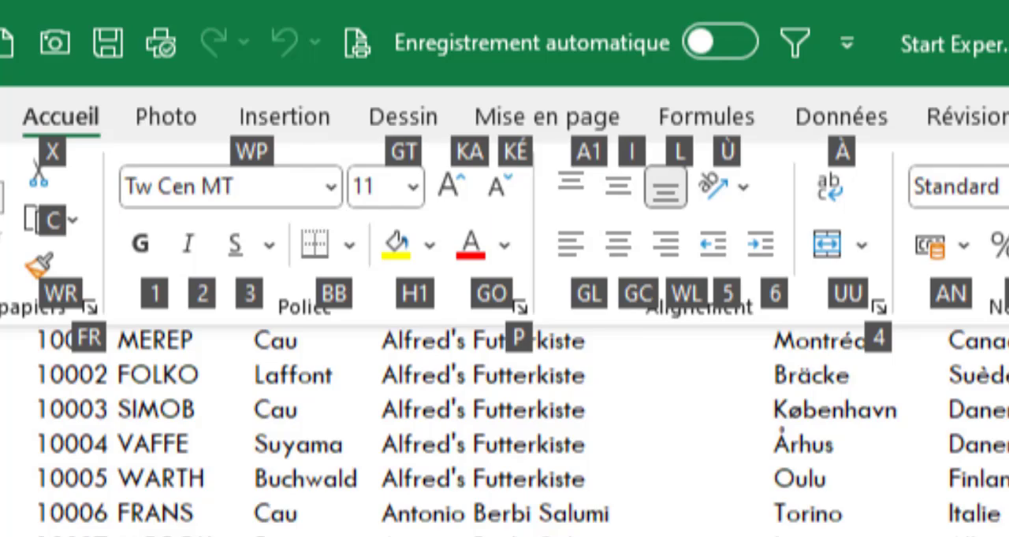
pyautogui.press('h')
pyautogui.press('1')
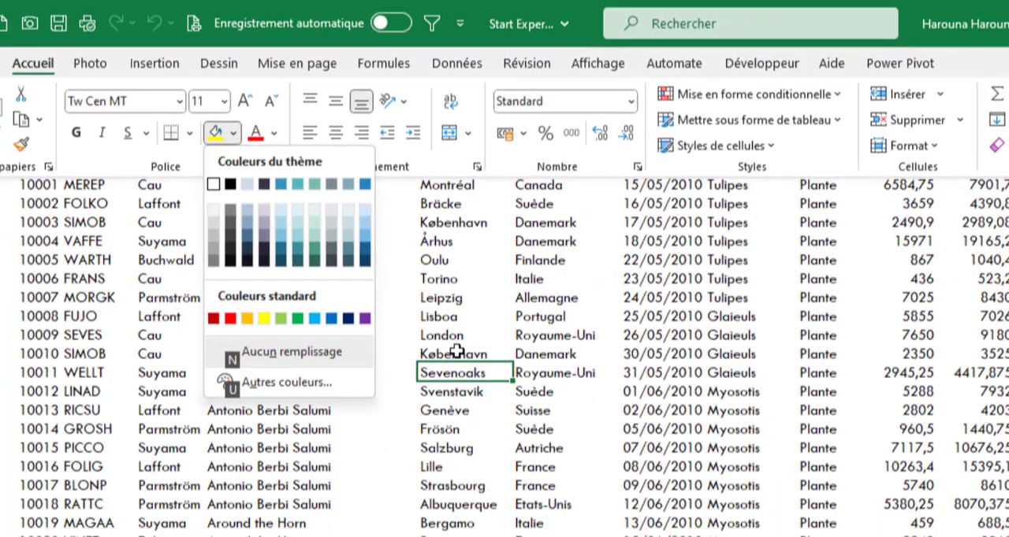
pyautogui.press('Down')
pyautogui.press('Down')
pyautogui.press('Down')
pyautogui.press('Right')
pyautogui.press('Right')
pyautogui.press('Right')
pyautogui.press('Escape')
pyautogui.hotkey('ctrl', 'z')
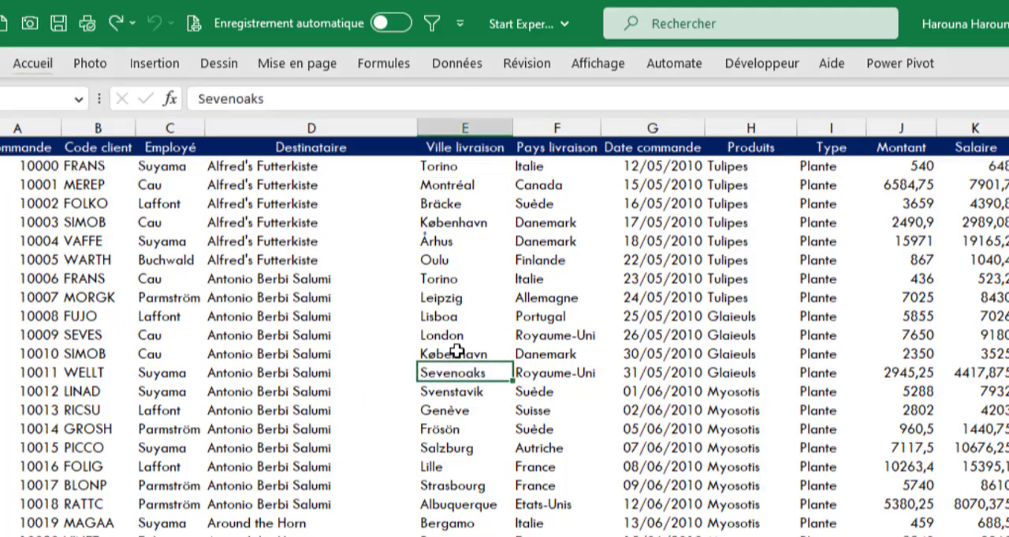
# Step: Freeze the header row and the Commande column, using cell B2 as the split point
pyautogui.hotkey('ctrl', 'Home')
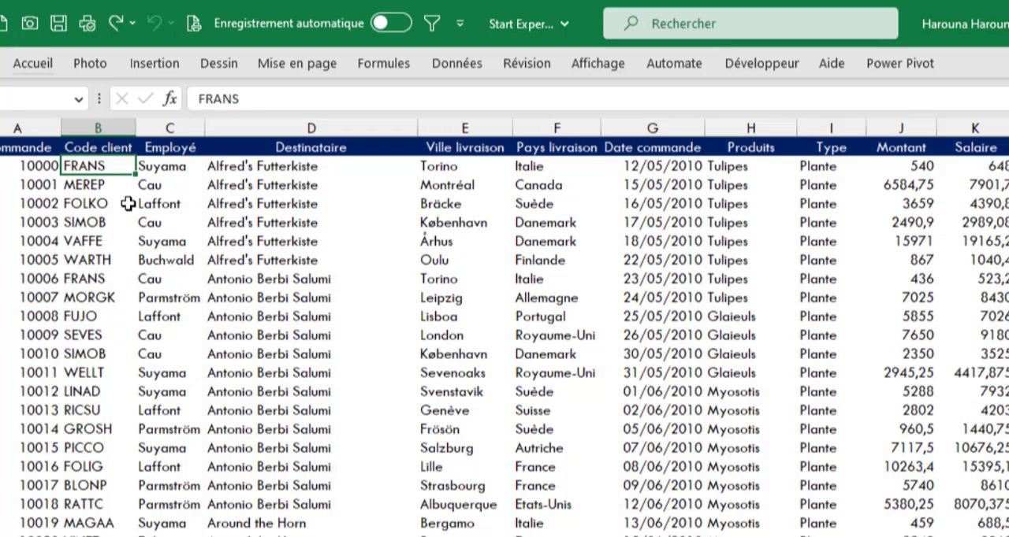
pyautogui.press('alt')
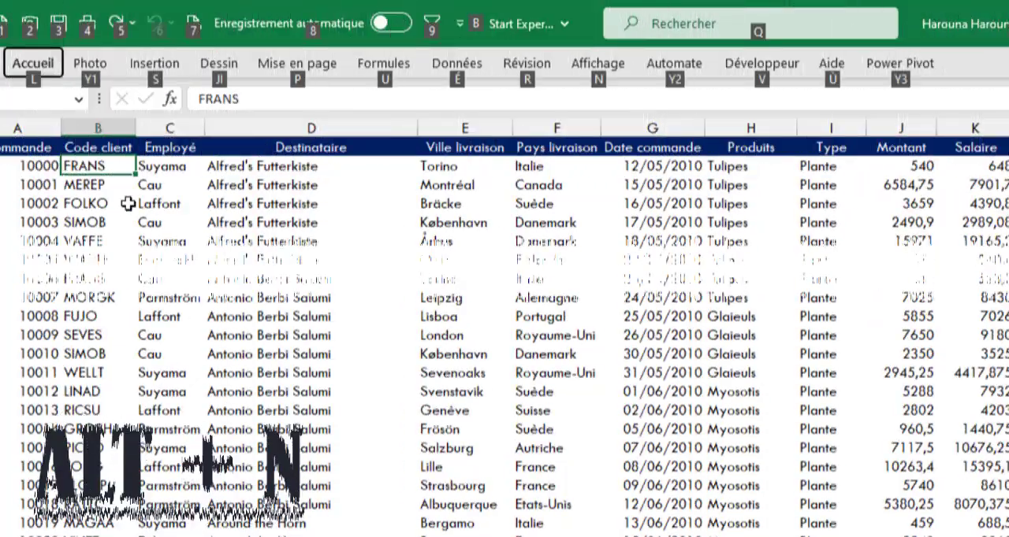
pyautogui.press('n')
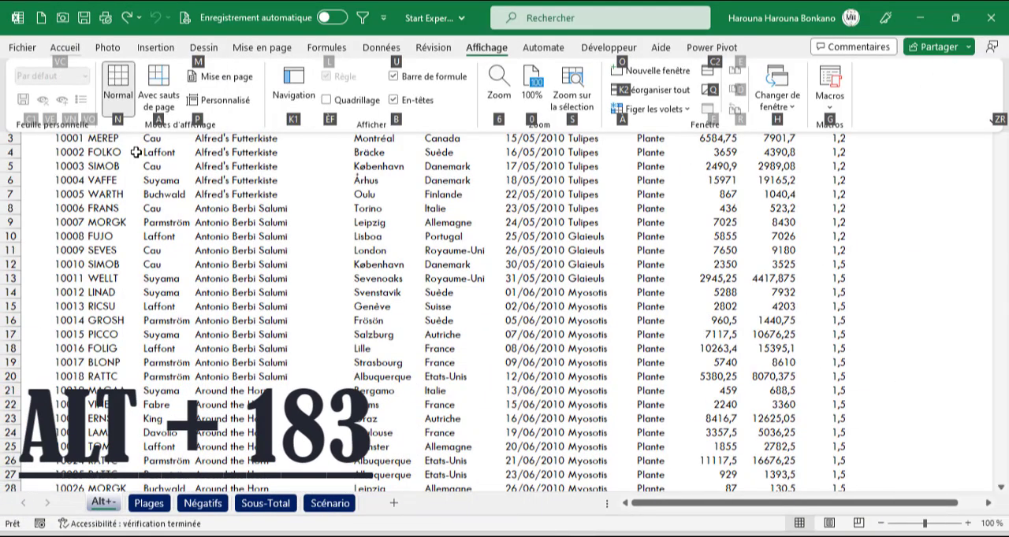
pyautogui.press('a')
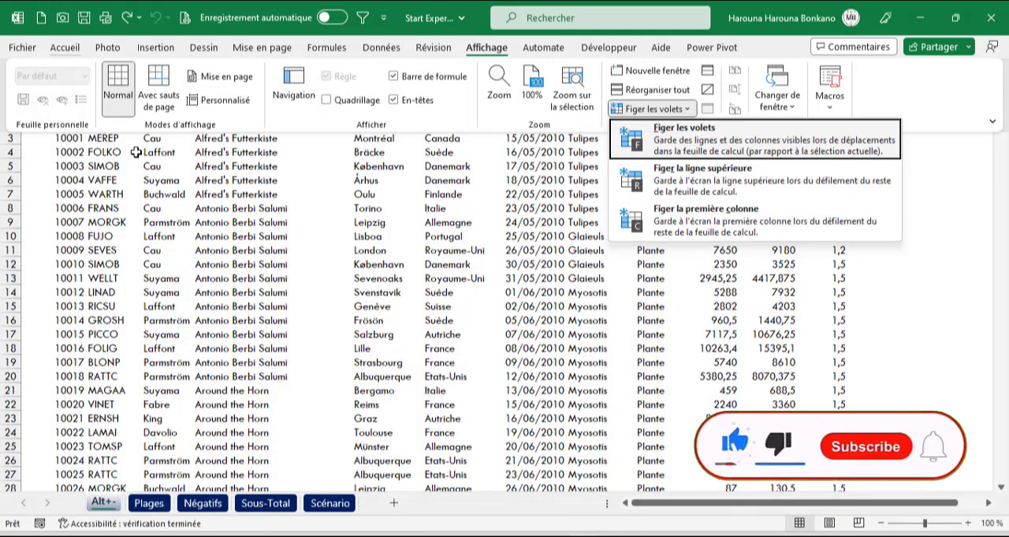
pyautogui.press('Return')
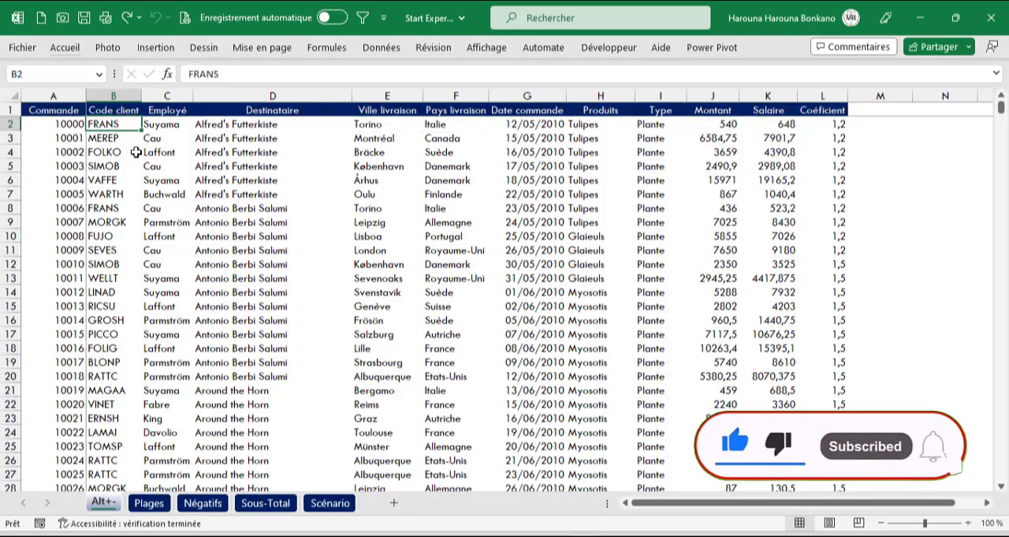
pyautogui.scroll(-2, 150, 167)
pyautogui.scroll(-20, 150, 166)
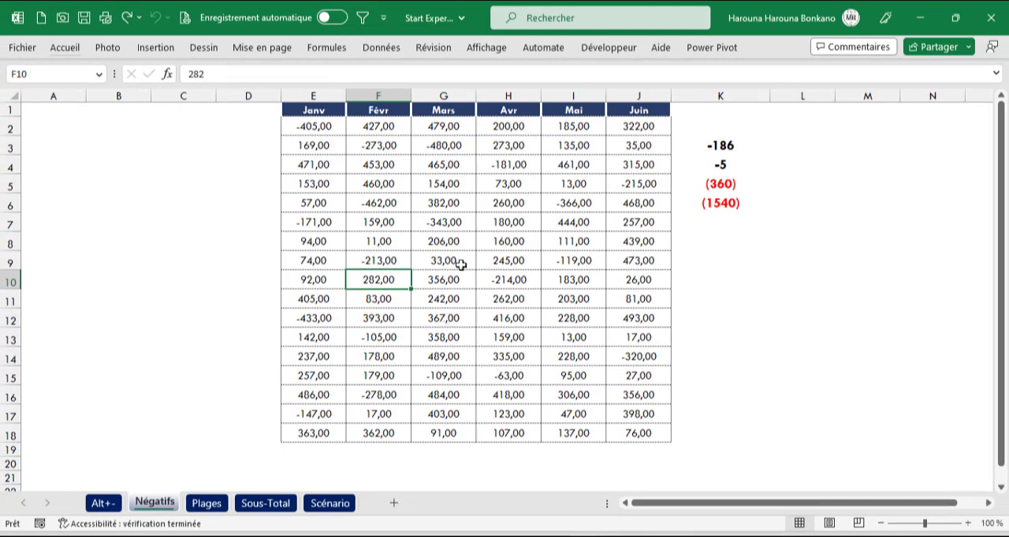
# Step: Examine the number format options for cell F10 on the Négatifs sheet
pyautogui.hotkey('alt', 'l')
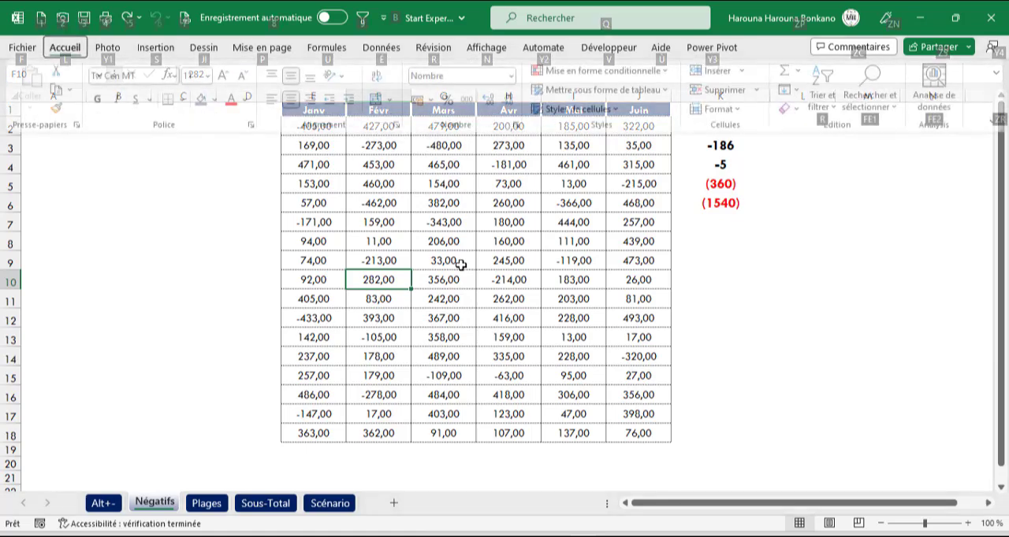
pyautogui.press('f')
pyautogui.press('n')
pyautogui.click(575, 135)
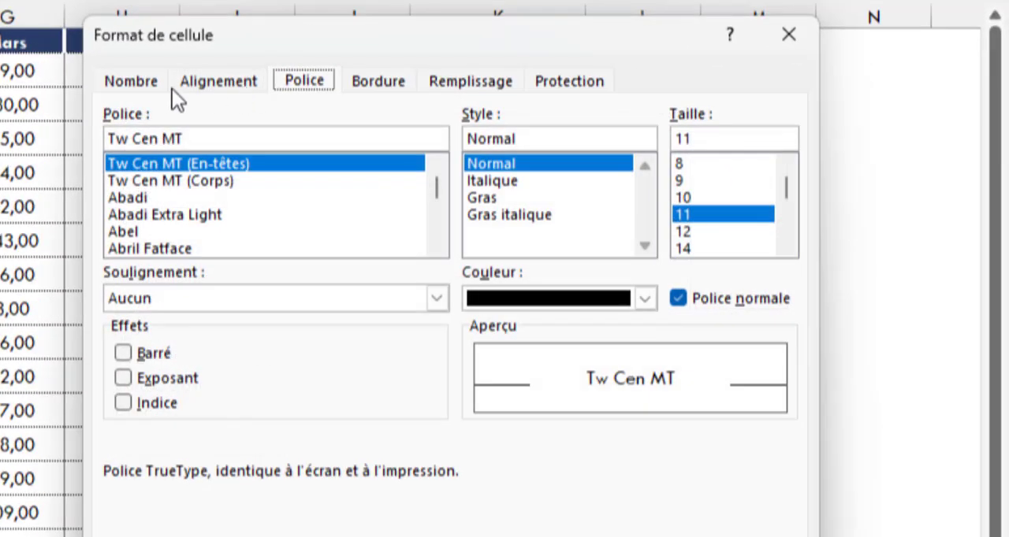
pyautogui.click(144, 89)
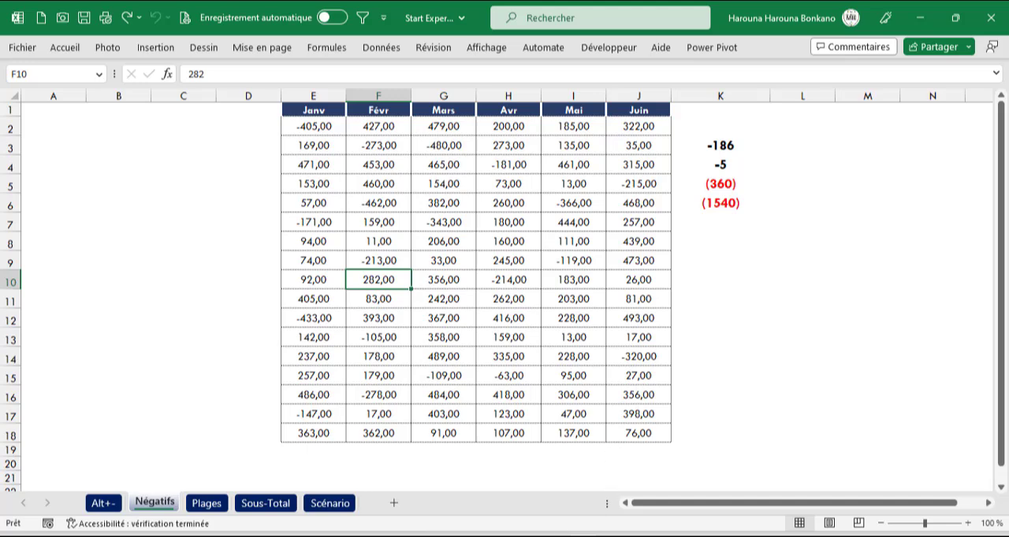
# Step: Switch to the Windows Control Panel and open the additional regional format settings under Horloge et région
pyautogui.hotkey('alt', 'q')
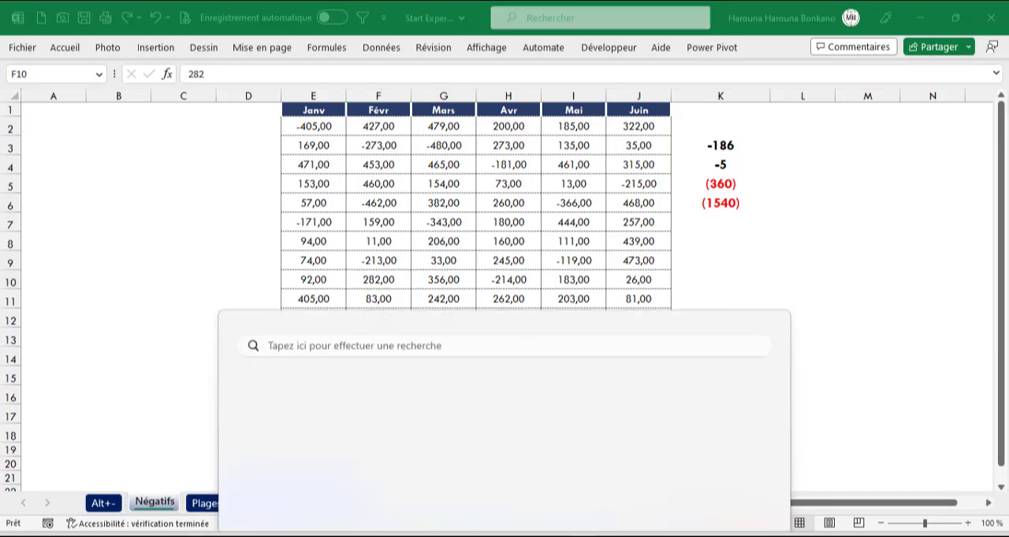
pyautogui.write('pan')
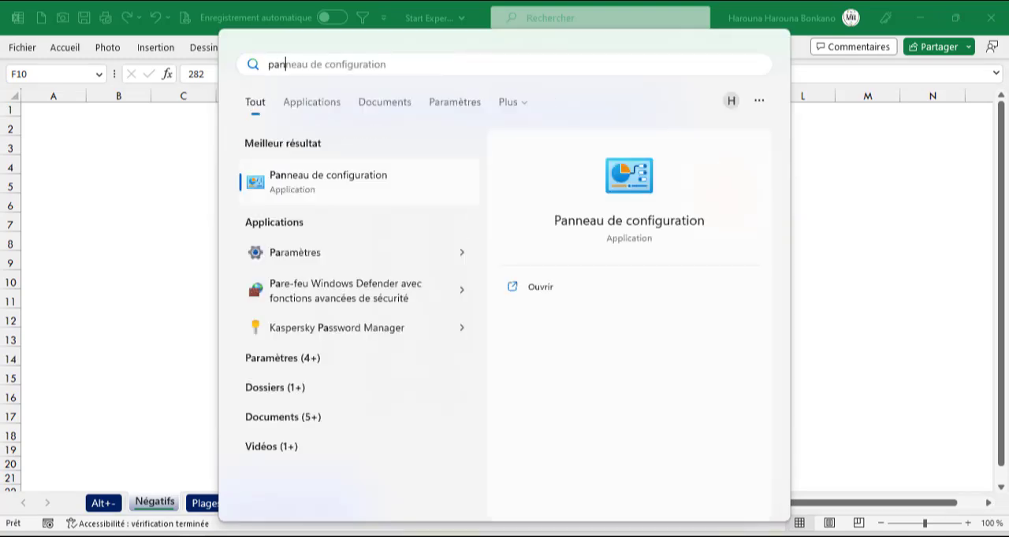
pyautogui.press('Return')
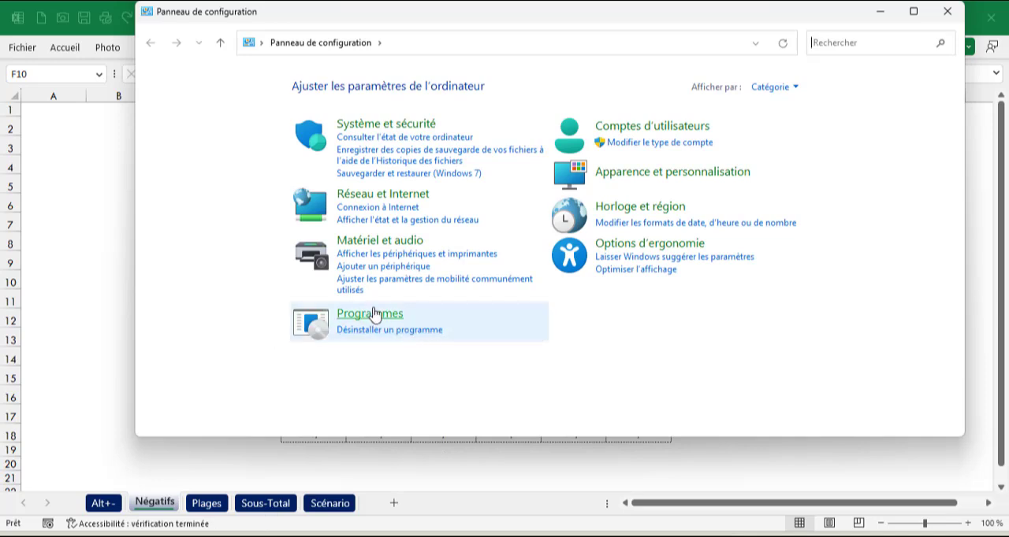
pyautogui.click(601, 208)
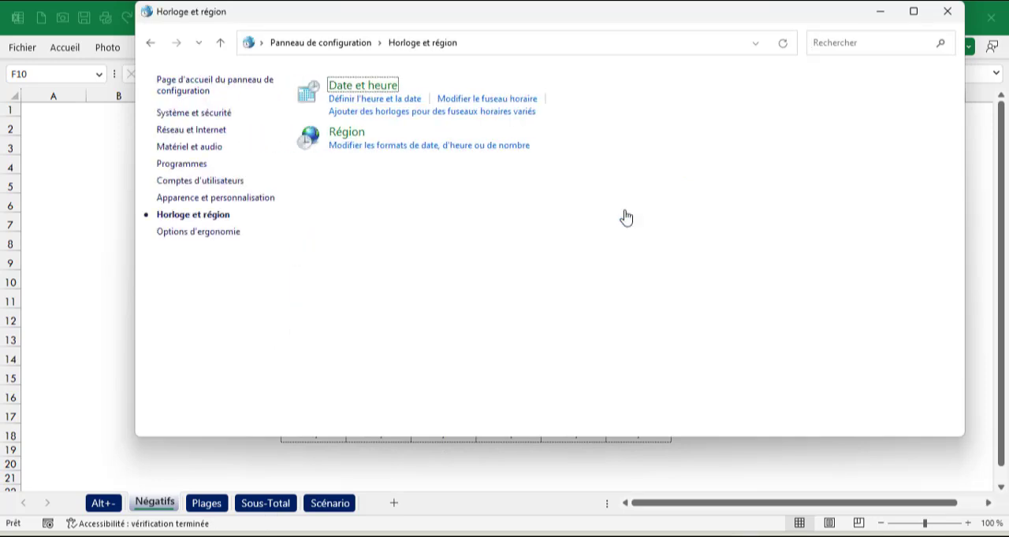
pyautogui.click(375, 108)
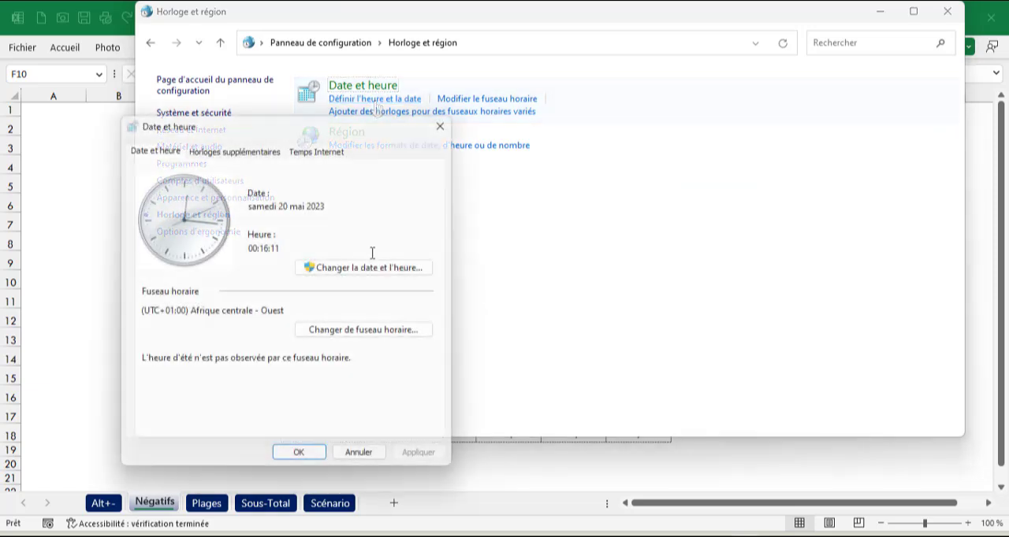
pyautogui.click(354, 267)
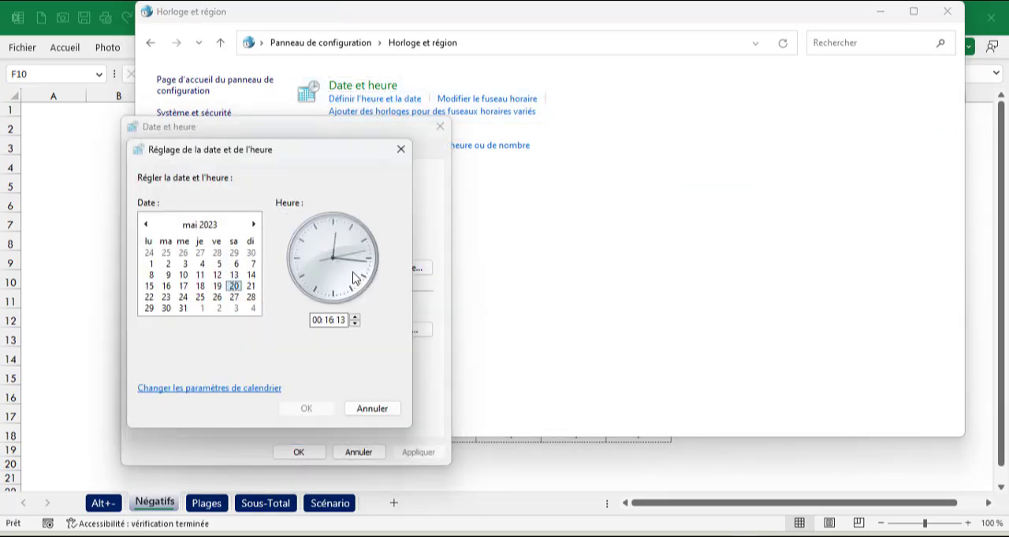
pyautogui.click(228, 394)
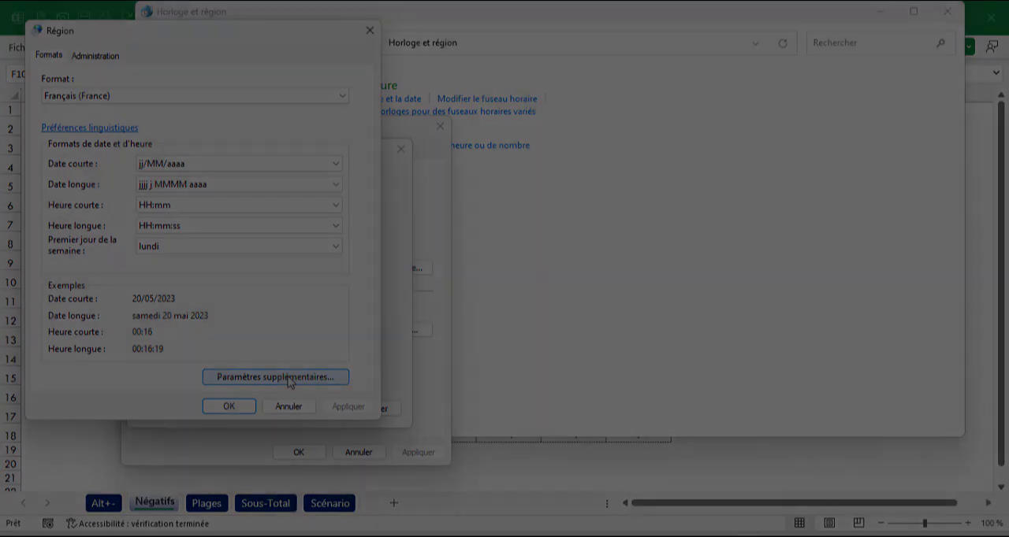
pyautogui.click(288, 378)
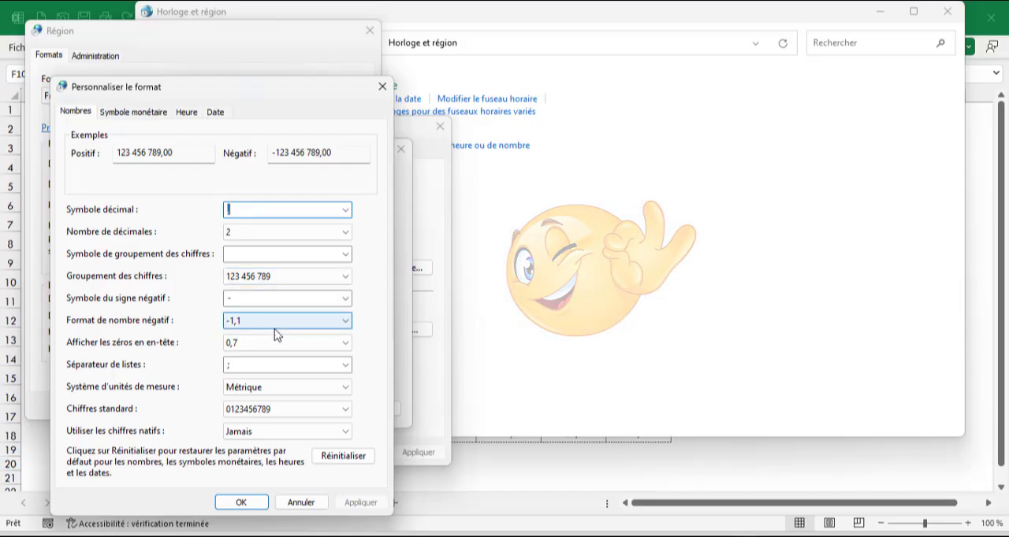
# Step: Set the regional negative number format to (1,1)
pyautogui.click(347, 325)
pyautogui.click(347, 324)
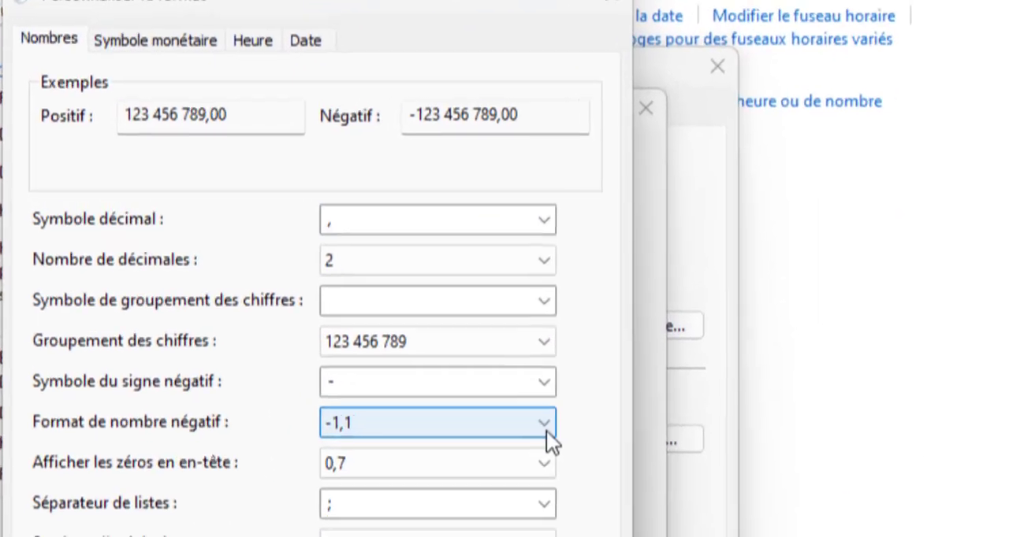
pyautogui.click(546, 429)
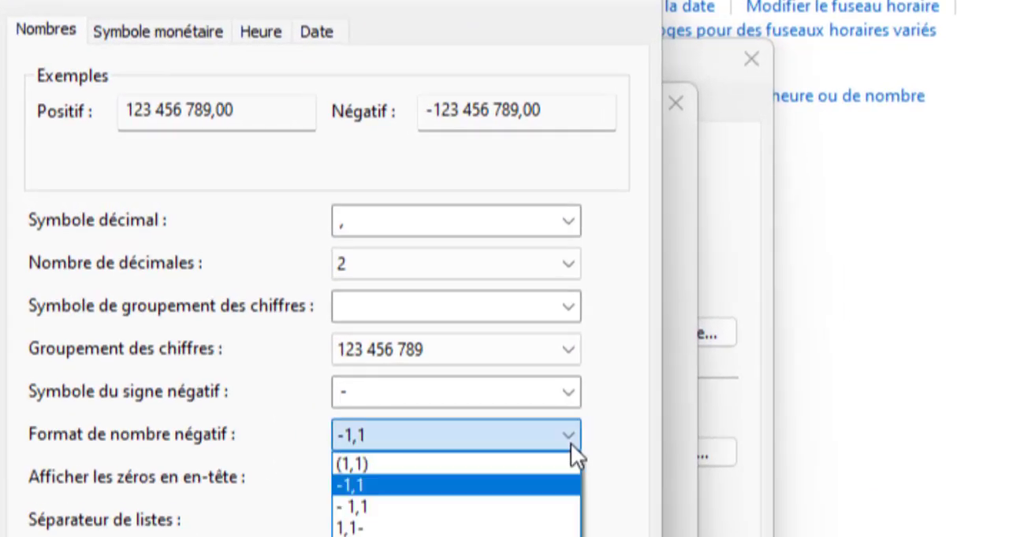
pyautogui.click(413, 464)
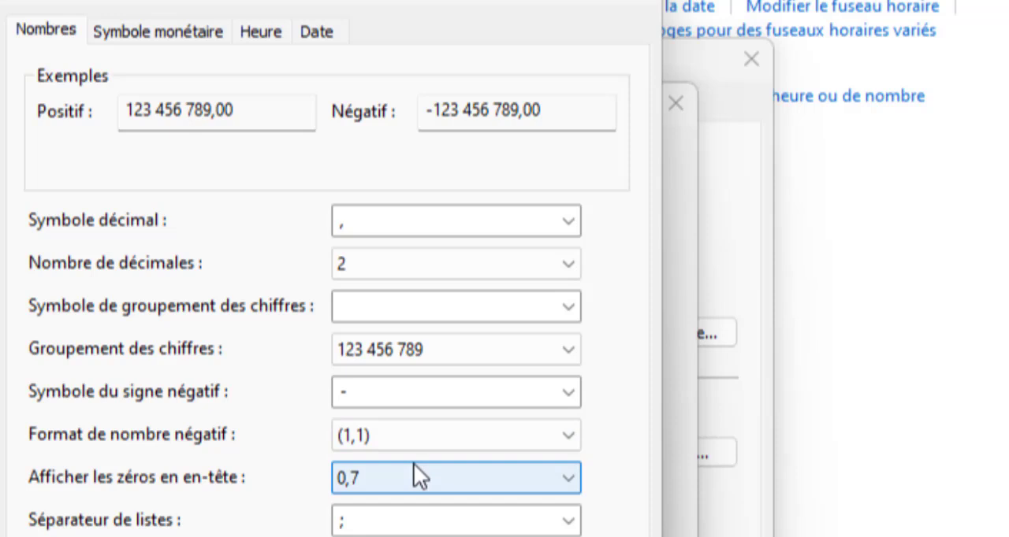
# Step: Set the negative currency format to (1,1€) and apply the customised formats
pyautogui.click(137, 30)
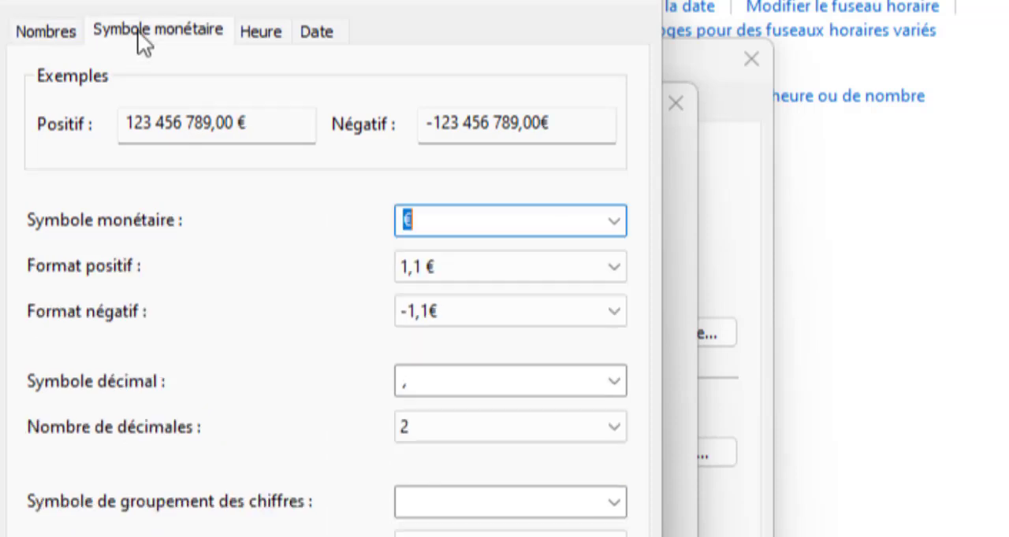
pyautogui.click(614, 313)
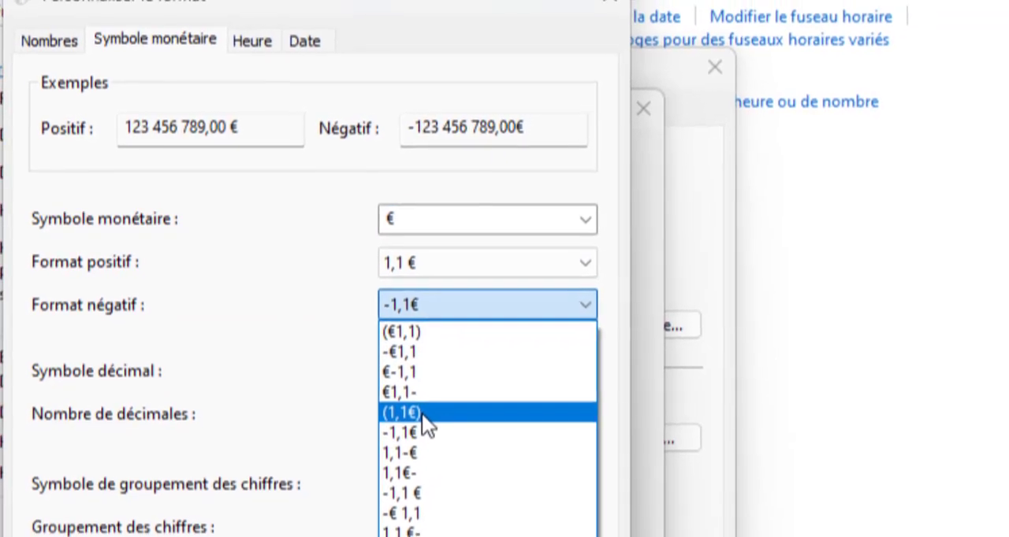
pyautogui.click(422, 413)
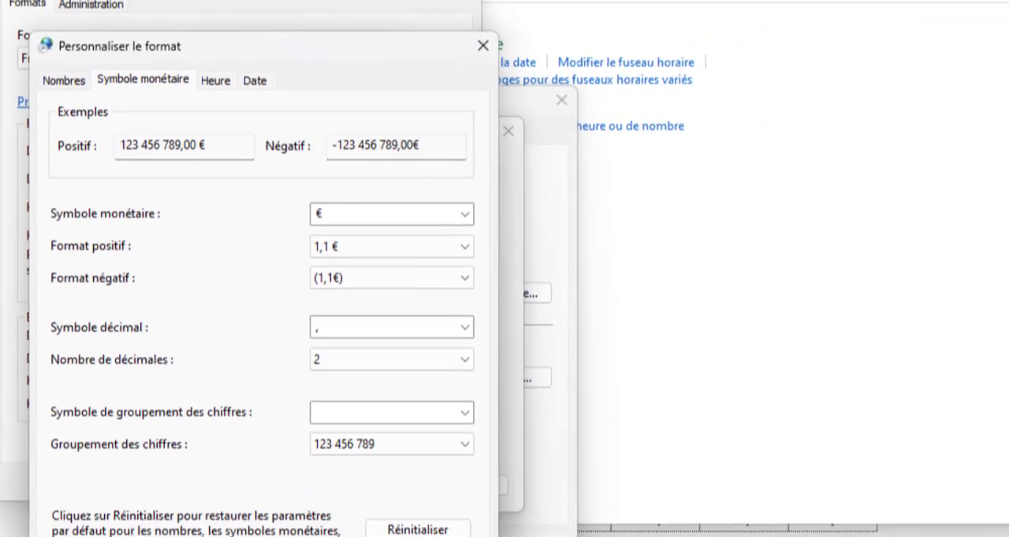
pyautogui.click(382, 530)
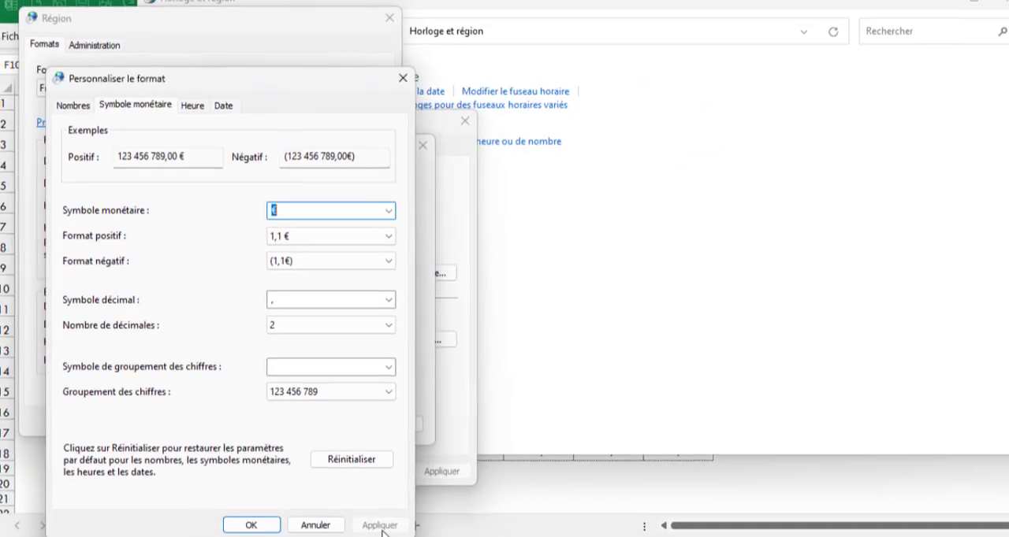
pyautogui.click(266, 516)
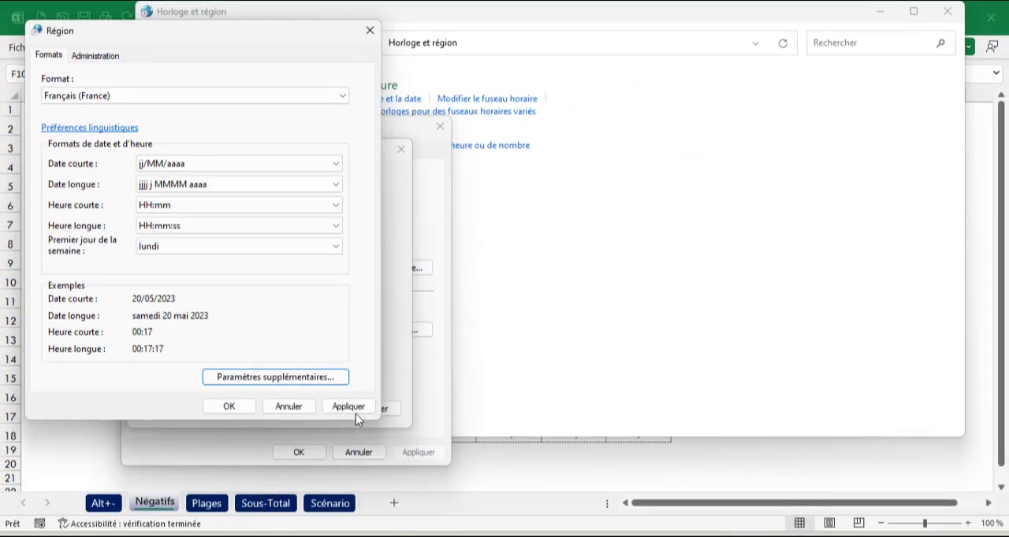
# Step: Apply the regional settings, close the date and Control Panel windows, and select cell H6 back in Excel
pyautogui.click(354, 408)
pyautogui.click(237, 409)
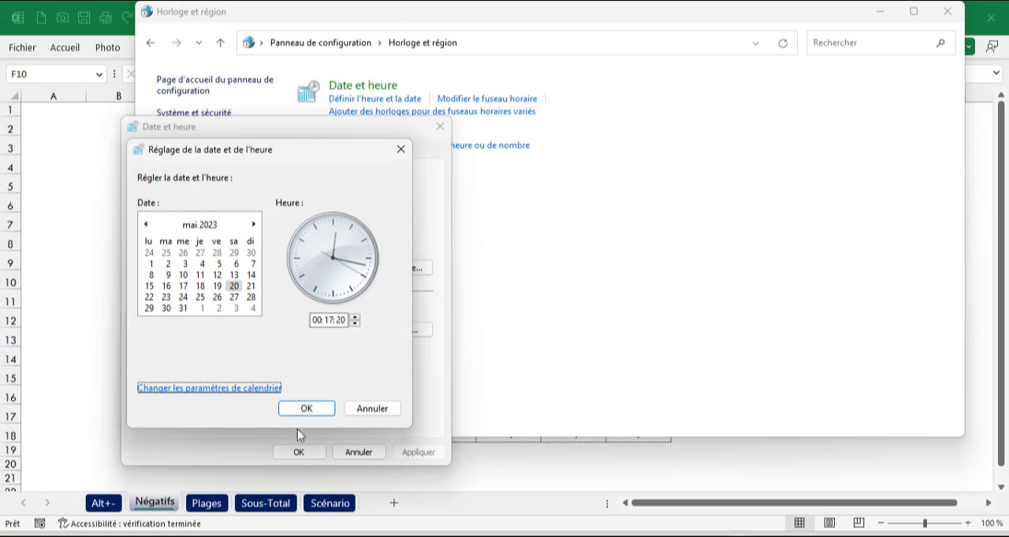
pyautogui.click(327, 415)
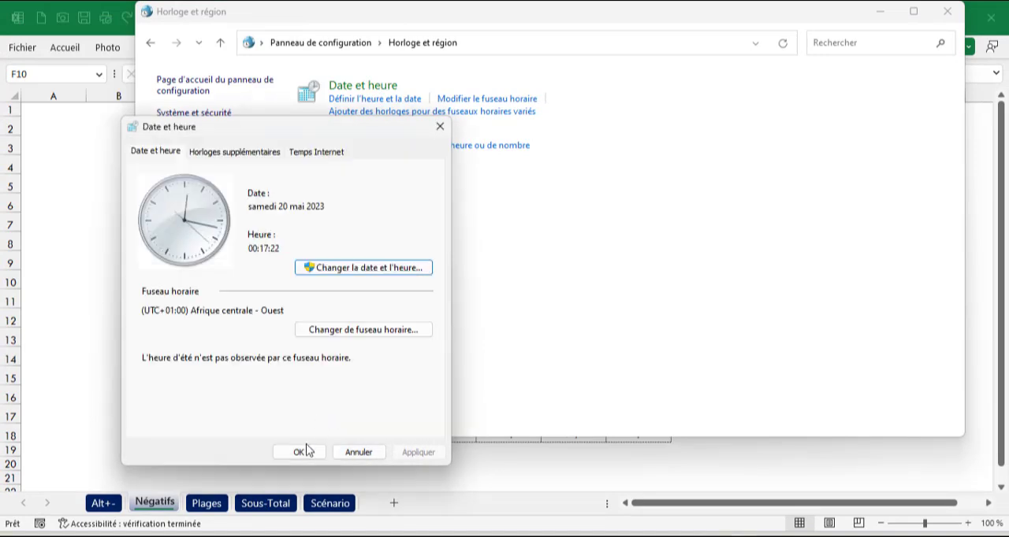
pyautogui.click(307, 448)
pyautogui.click(949, 12)
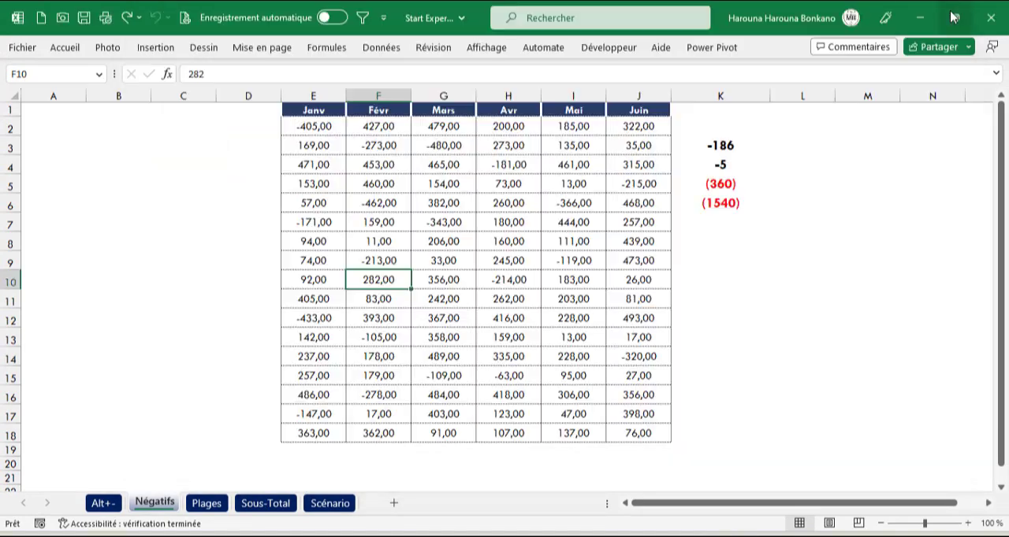
pyautogui.click(482, 206)
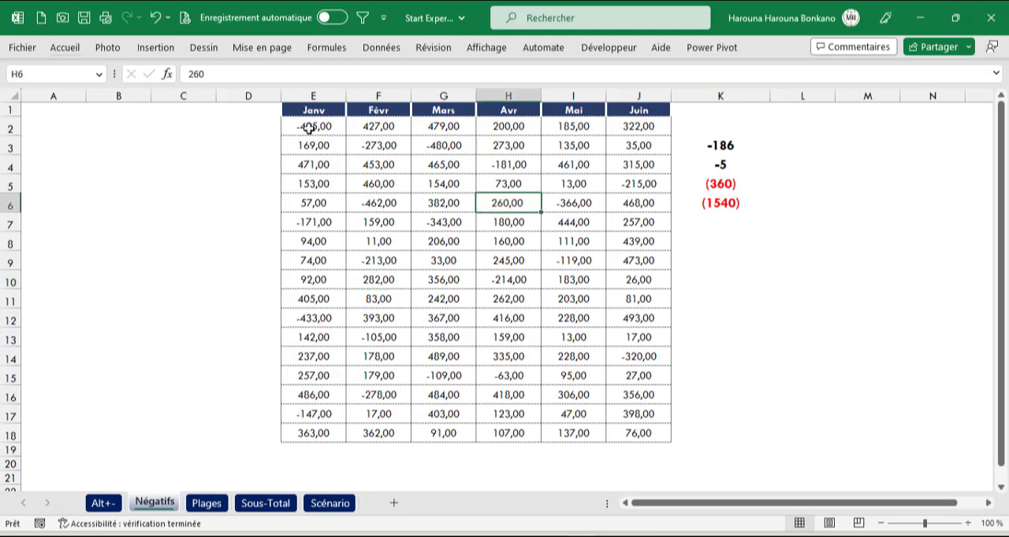
# Step: Format cells E2:J18 as Nombre with two decimals and negative values in red parentheses
pyautogui.moveTo(309, 128); pyautogui.dragTo(652, 437)
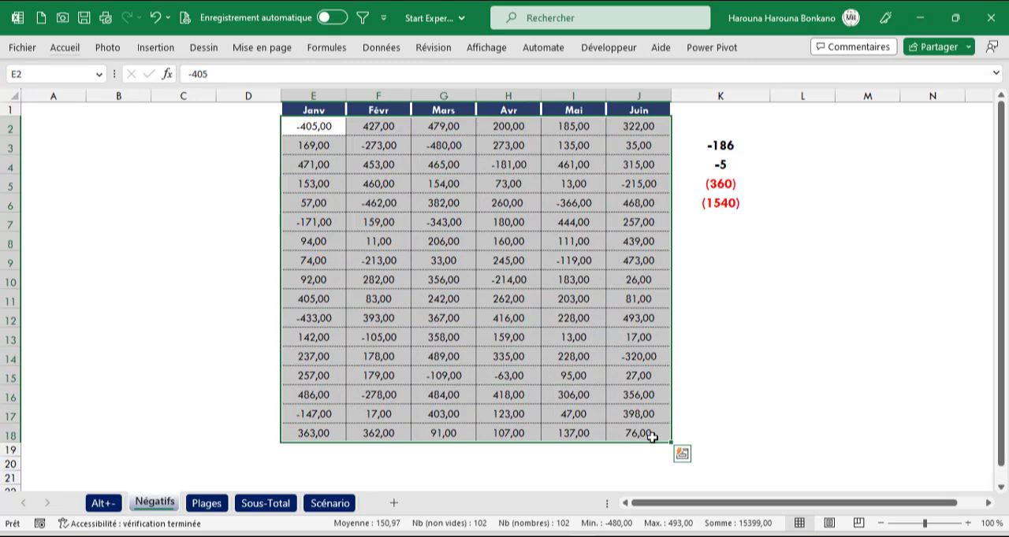
pyautogui.press('alt')
pyautogui.press('l')
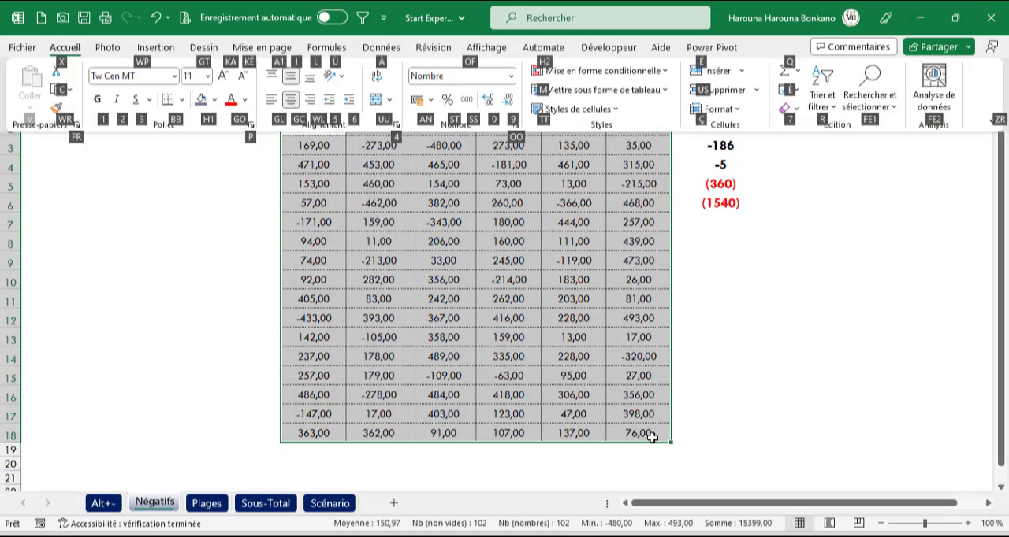
pyautogui.press('4')
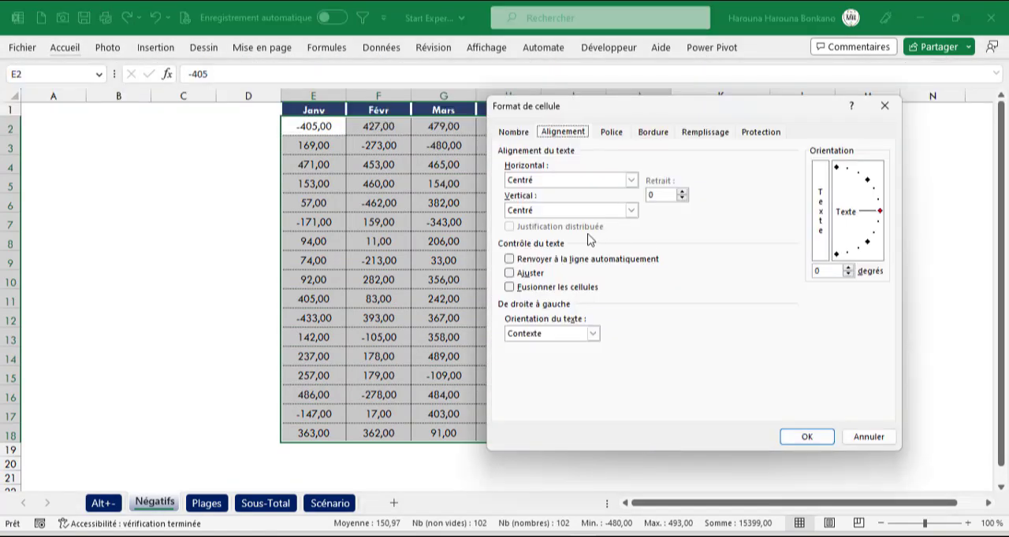
pyautogui.click(510, 133)
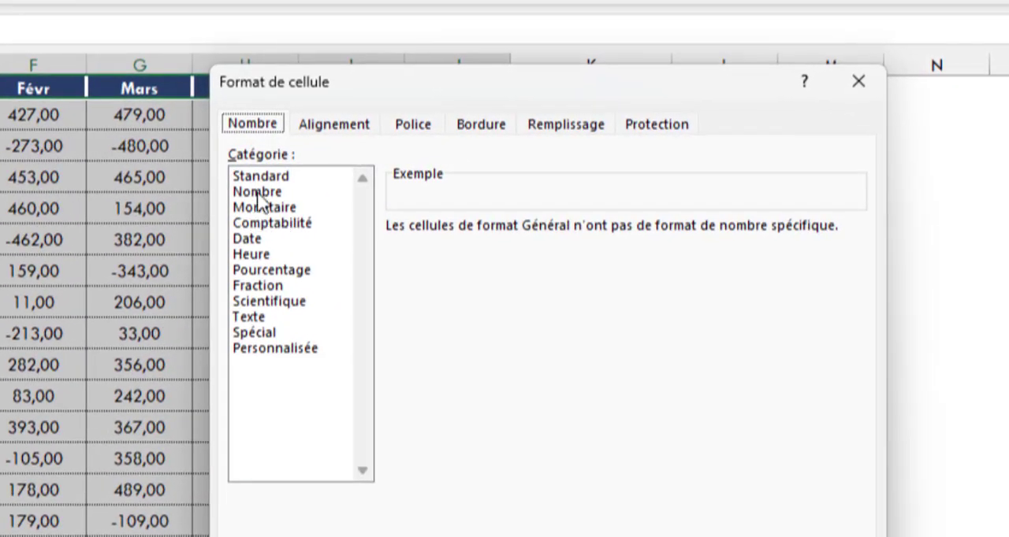
pyautogui.click(516, 174)
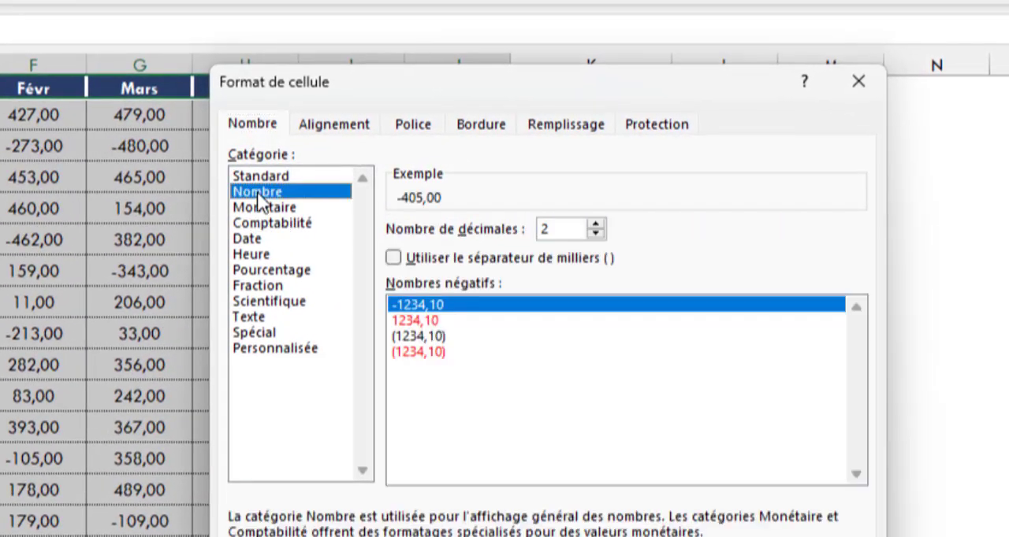
pyautogui.click(416, 352)
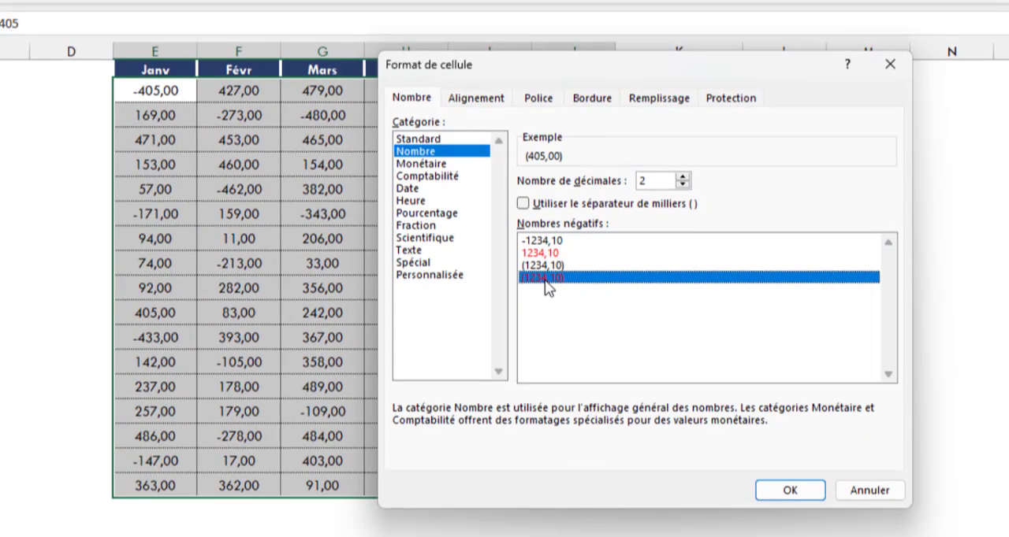
pyautogui.click(786, 491)
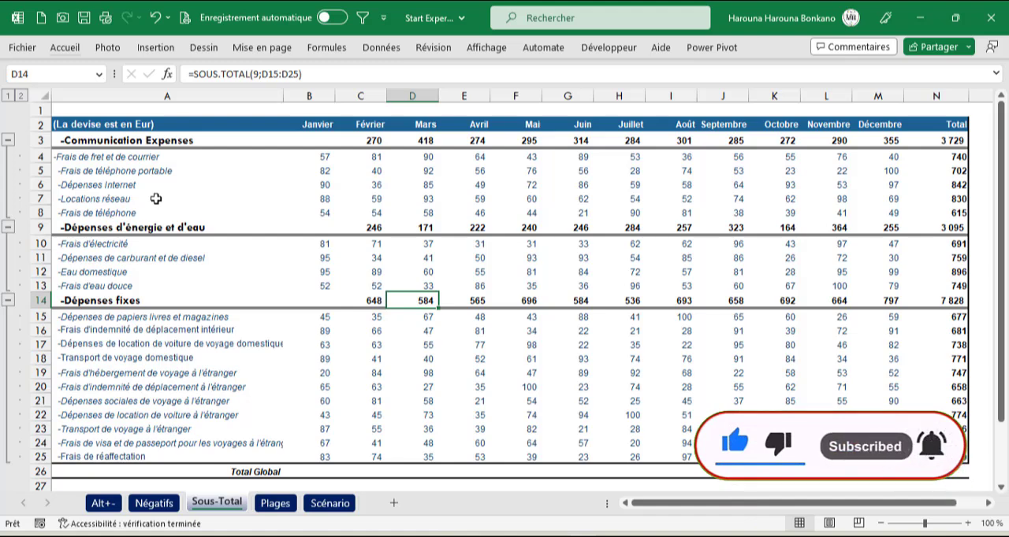
# Step: Collapse and re-expand the outlined rows of the Sous-Total sheet and look over the expense category headings in column A
pyautogui.click(7, 96)
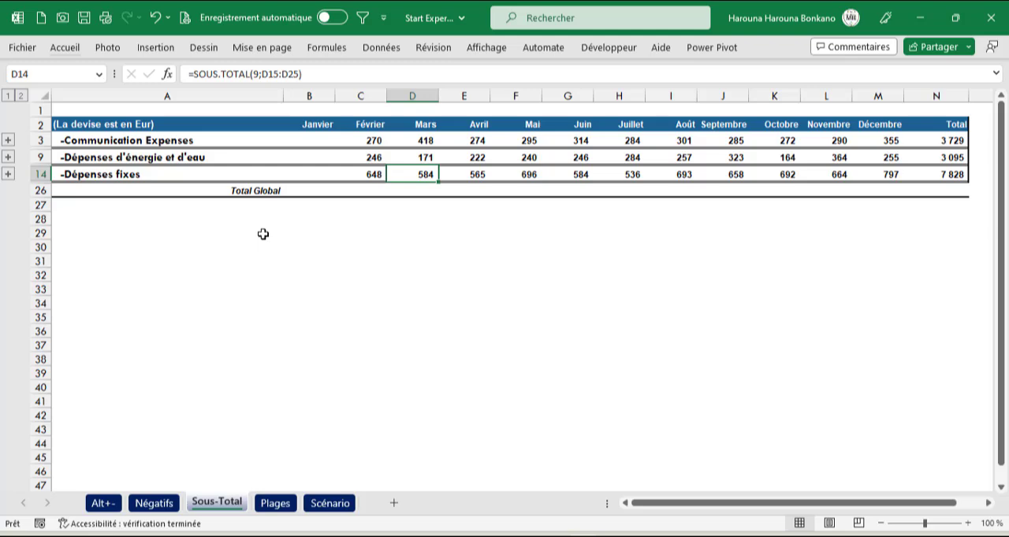
pyautogui.click(21, 95)
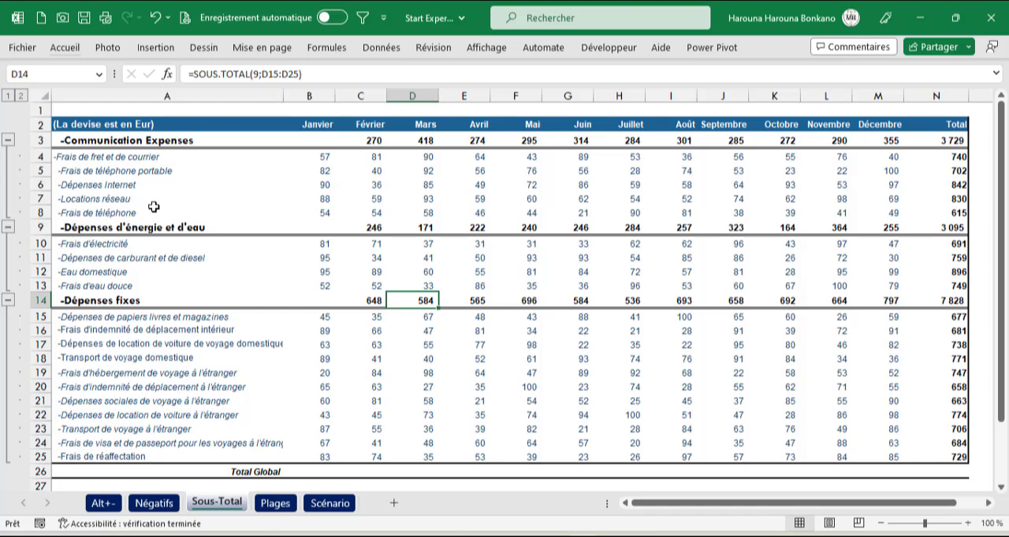
pyautogui.moveTo(150, 140); pyautogui.dragTo(329, 271)
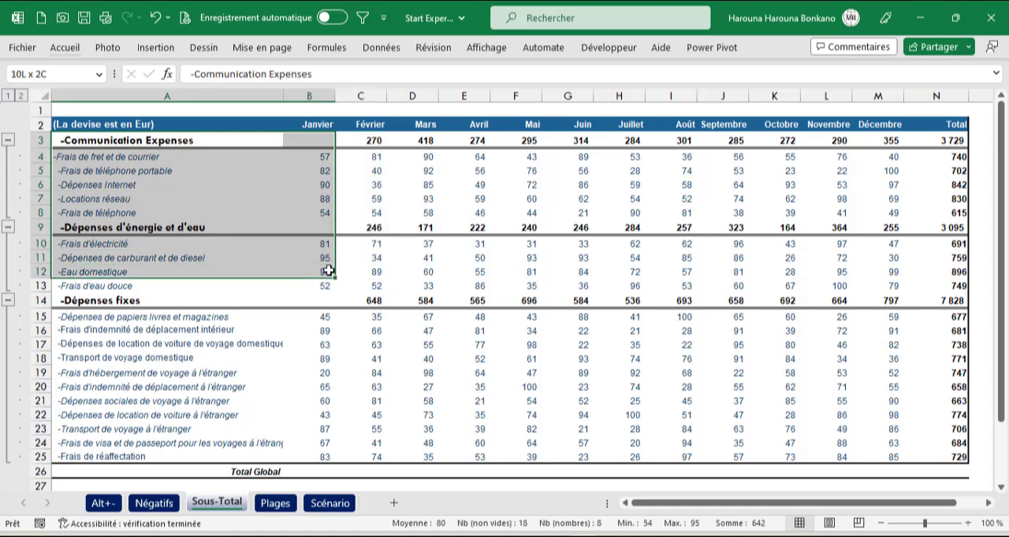
pyautogui.click(95, 155)
pyautogui.click(97, 181)
pyautogui.click(97, 198)
pyautogui.click(94, 142)
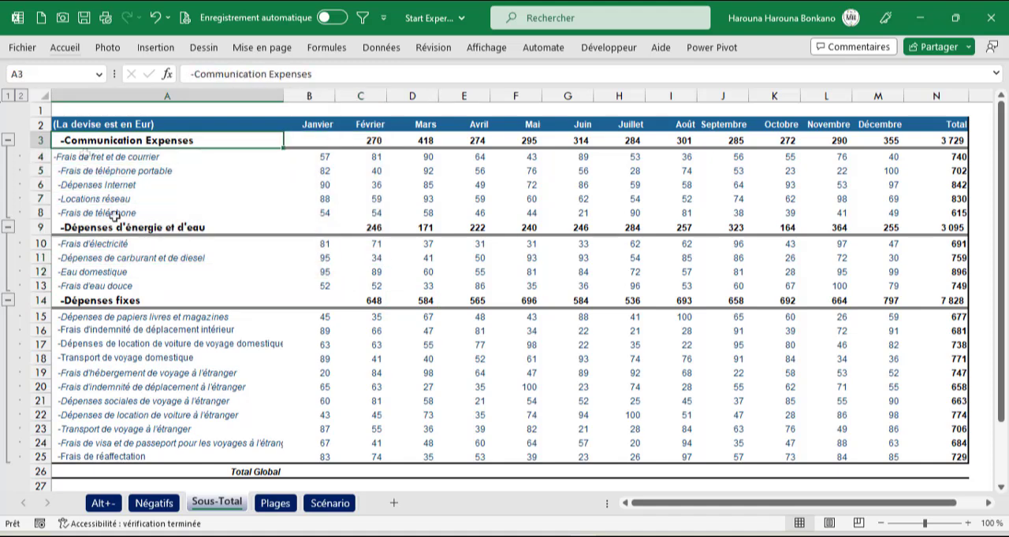
pyautogui.click(110, 228)
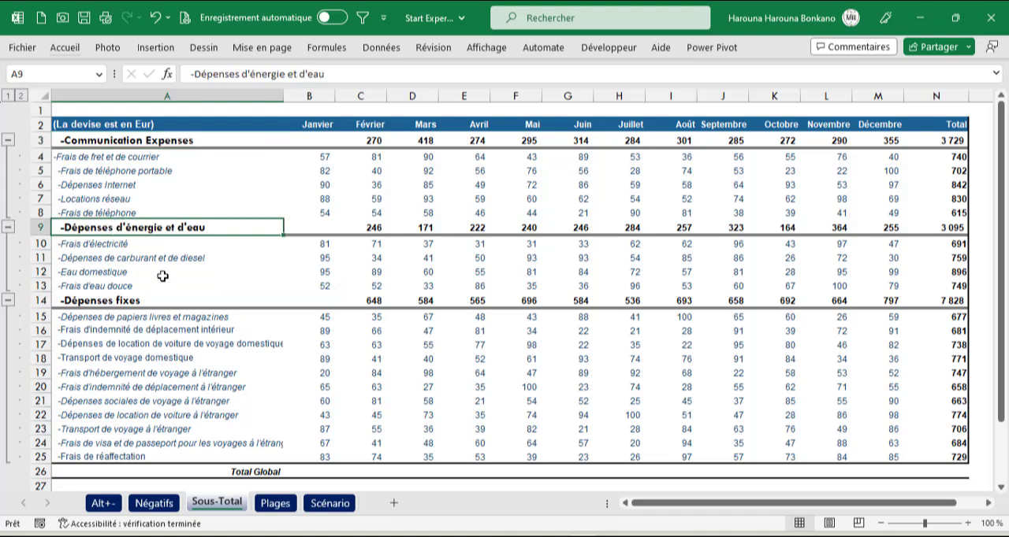
pyautogui.click(124, 295)
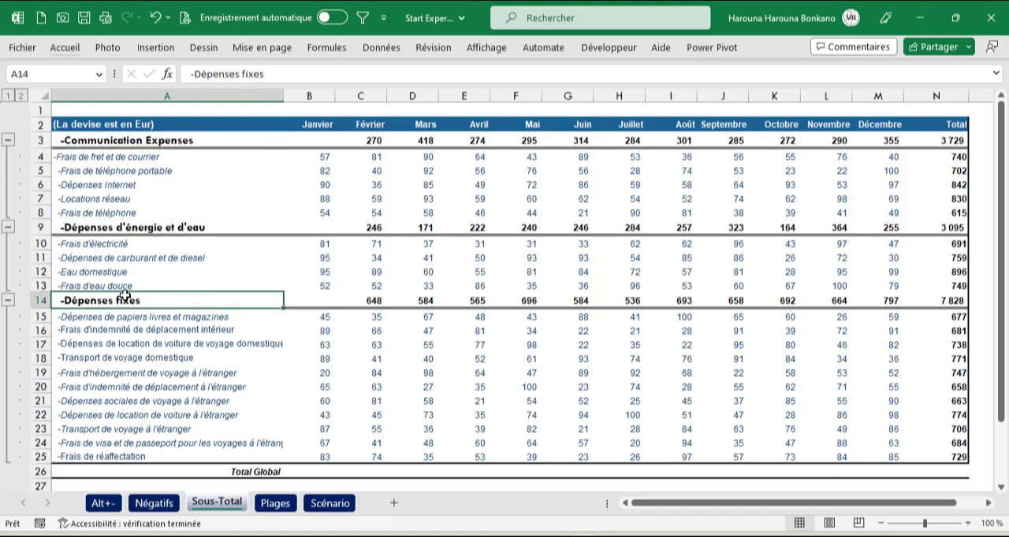
# Step: Review the detailed expense lines, the month headers from Janvier to Décembre and the subtotal rows of the three categories
pyautogui.click(89, 158)
pyautogui.click(91, 176)
pyautogui.click(92, 186)
pyautogui.click(94, 201)
pyautogui.click(315, 125)
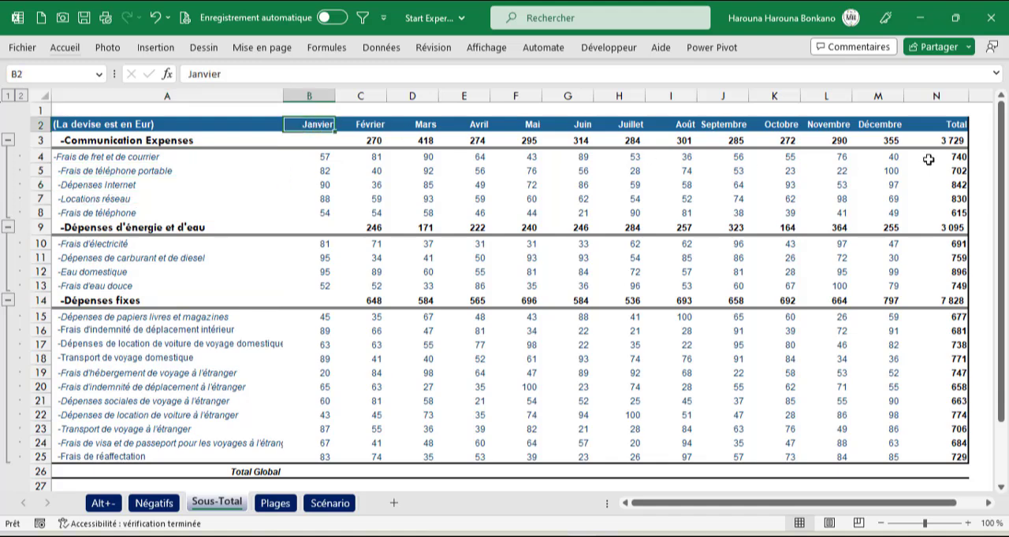
pyautogui.click(901, 125)
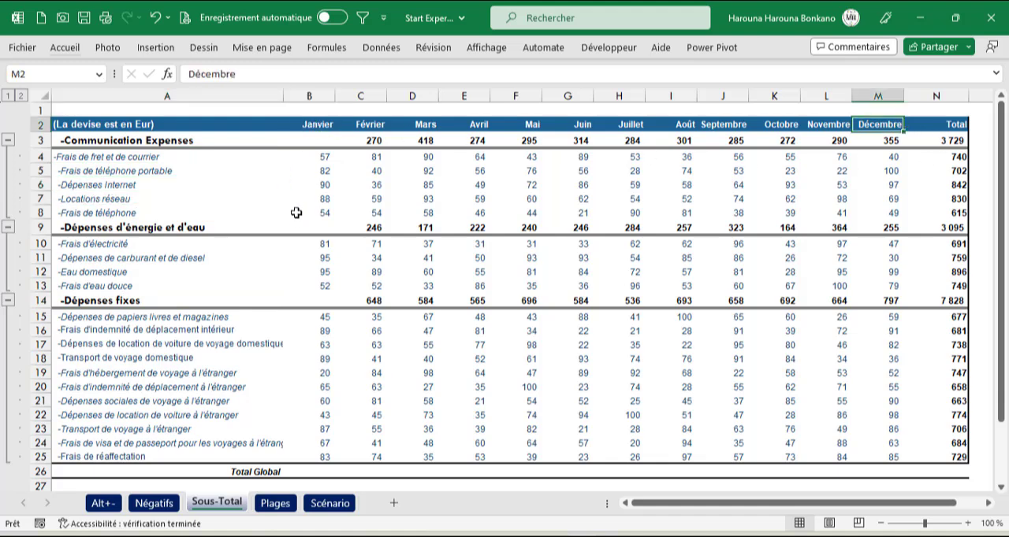
pyautogui.moveTo(324, 141); pyautogui.dragTo(907, 141)
pyautogui.moveTo(319, 228); pyautogui.dragTo(939, 229)
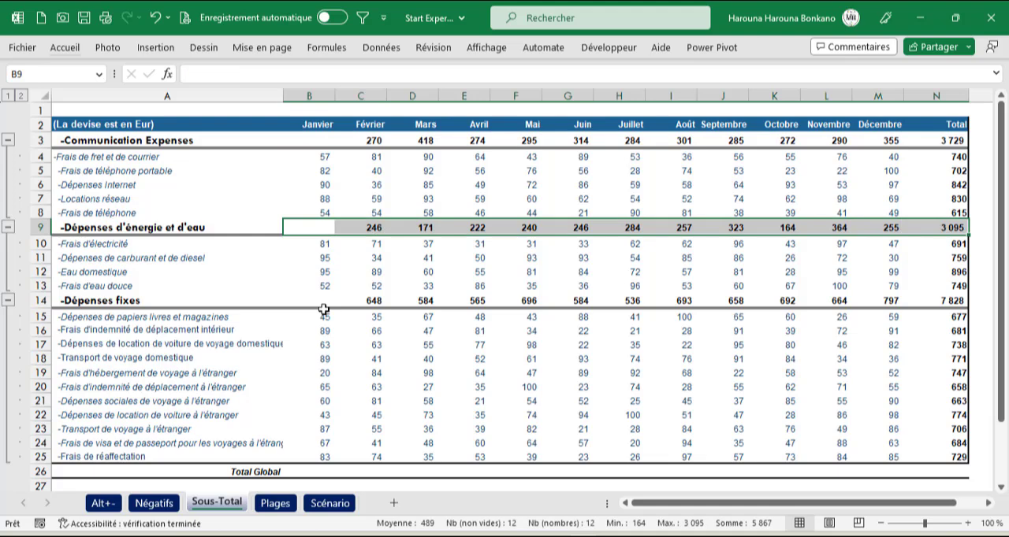
pyautogui.moveTo(311, 302); pyautogui.dragTo(946, 300)
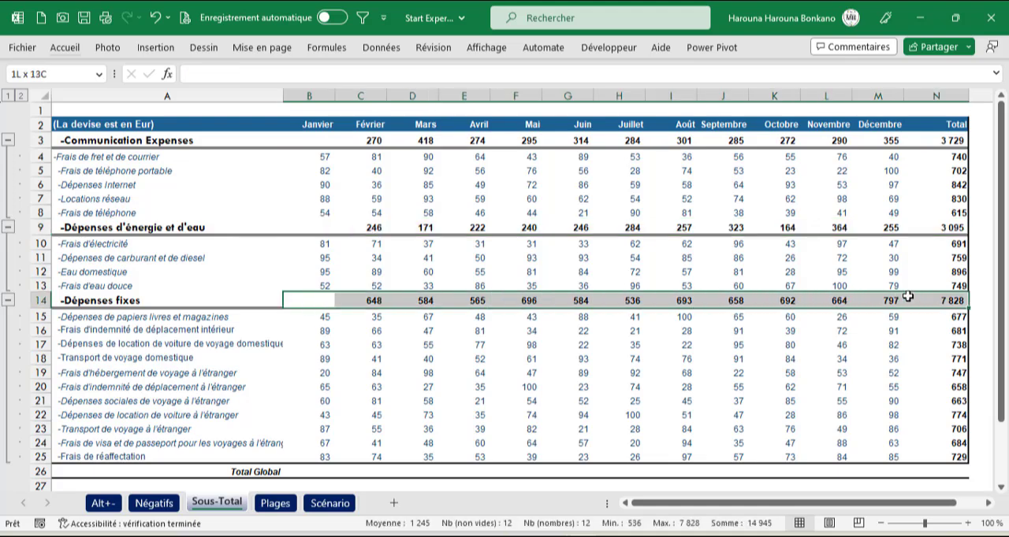
# Step: Total B4:B8 in cell B3 with the SOMME function and fill the formula across the Communication Expenses row
pyautogui.click(322, 142)
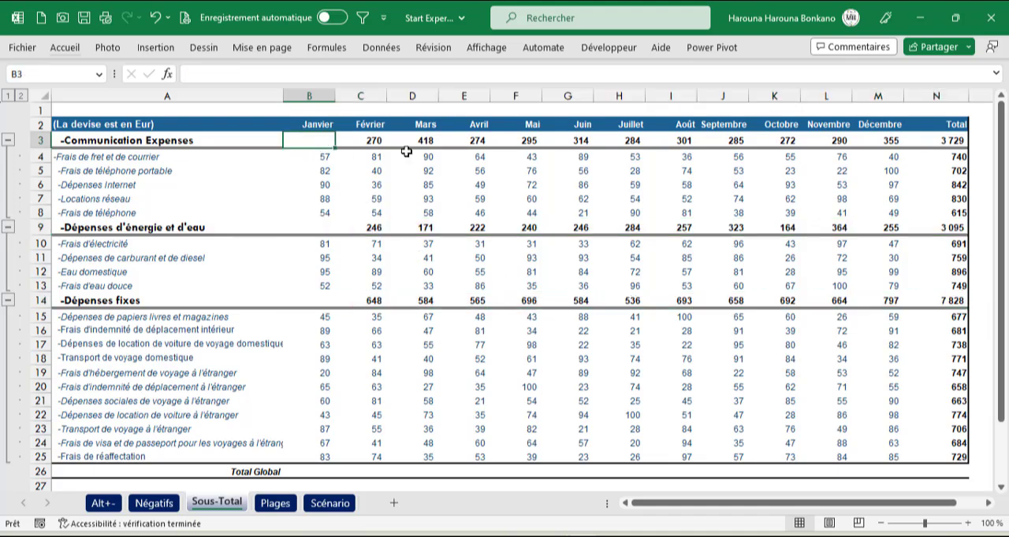
pyautogui.write('=som')
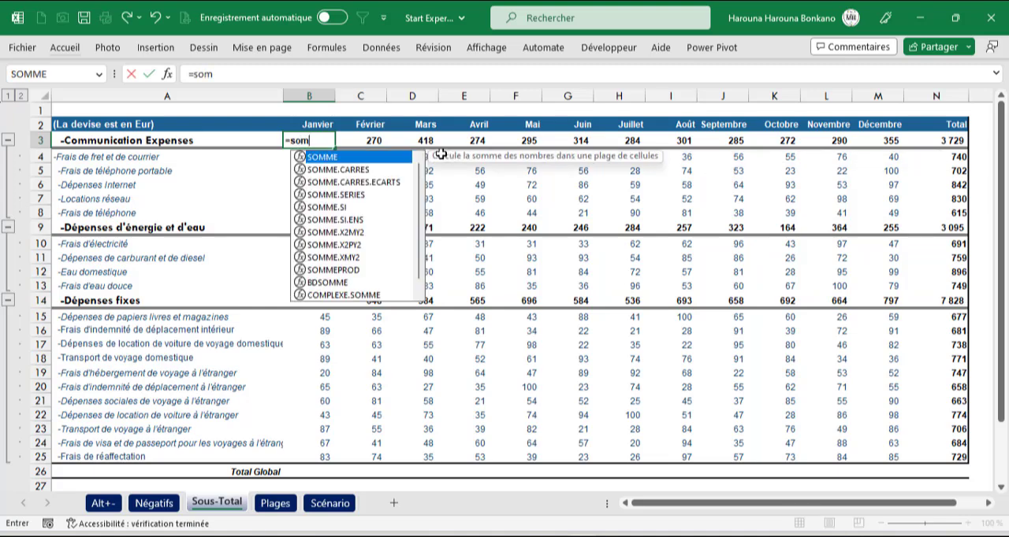
pyautogui.press('Tab')
pyautogui.moveTo(321, 215); pyautogui.dragTo(322, 164)
pyautogui.press('Return')
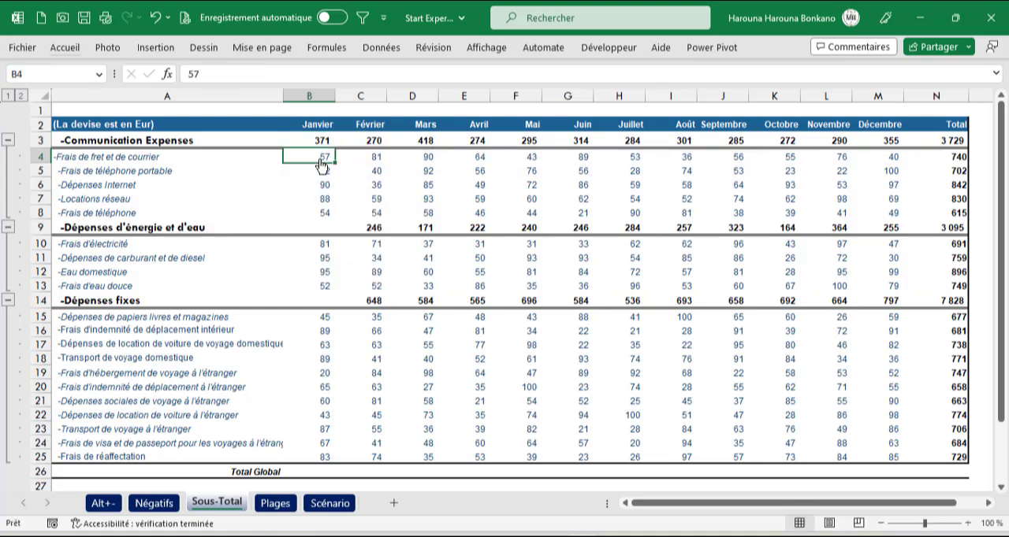
pyautogui.click(322, 142)
pyautogui.moveTo(335, 147); pyautogui.dragTo(878, 151)
# Step: Enter a SOUS.TOTAL formula with function 9 over B4:B8 in B3 and fill it across the Communication Expenses row
pyautogui.click(323, 143)
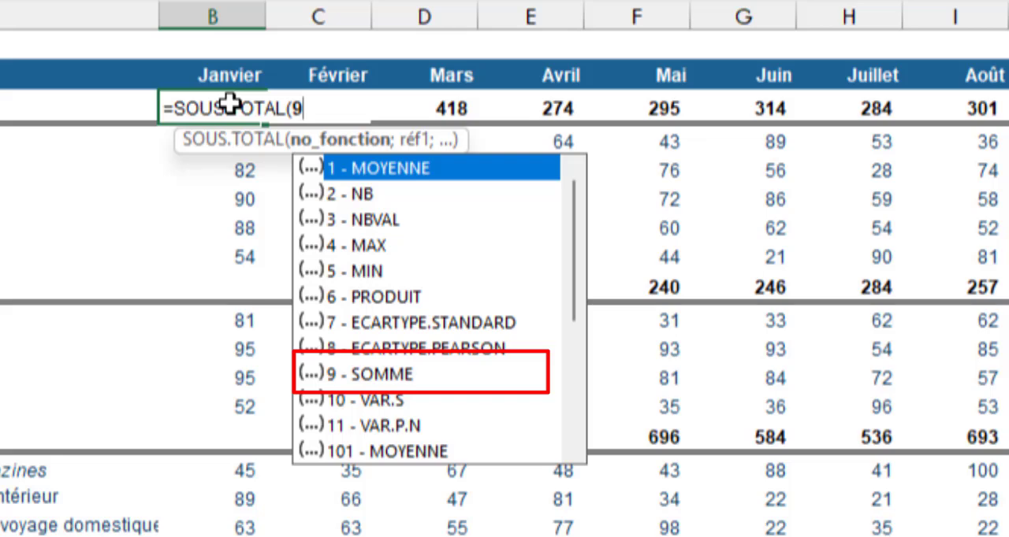
pyautogui.write(';')
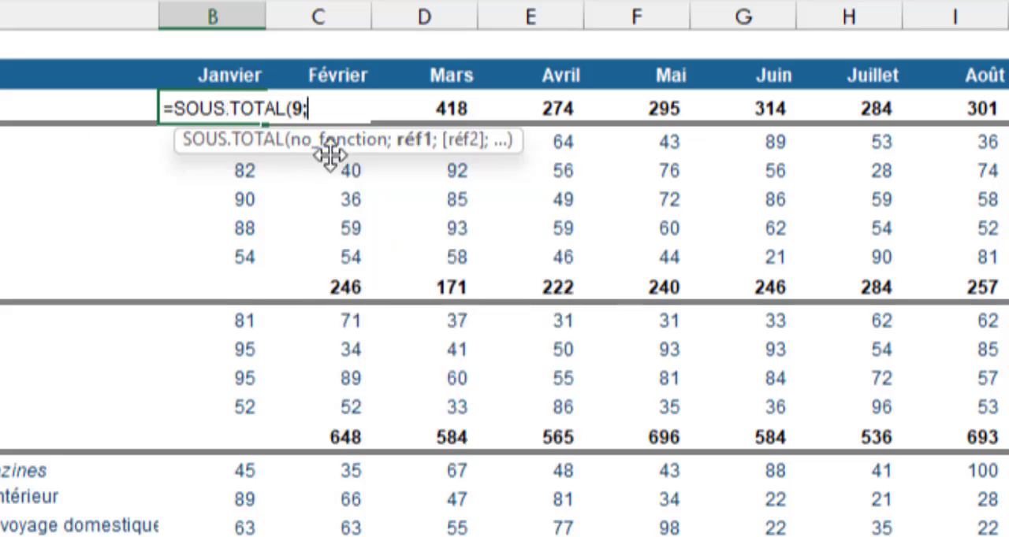
pyautogui.moveTo(323, 150); pyautogui.dragTo(550, 162)
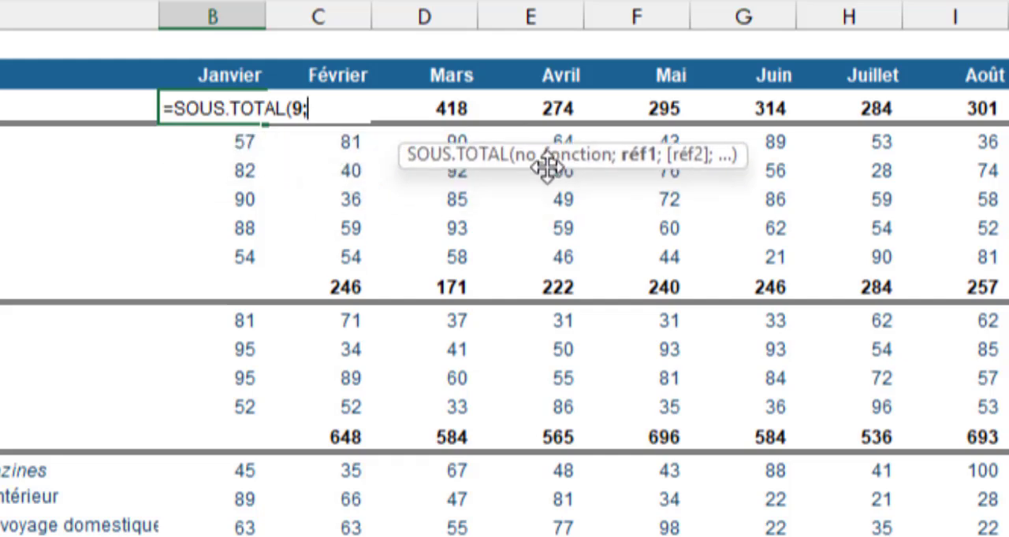
pyautogui.moveTo(240, 141); pyautogui.dragTo(239, 249)
pyautogui.write(')')
pyautogui.press('Return')
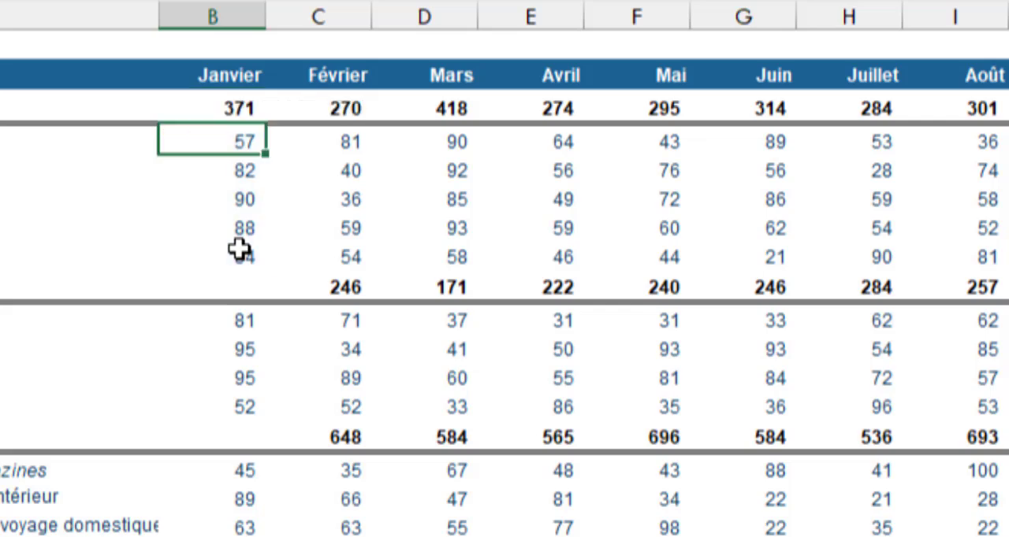
pyautogui.click(228, 100)
pyautogui.moveTo(268, 123); pyautogui.dragTo(1005, 119)
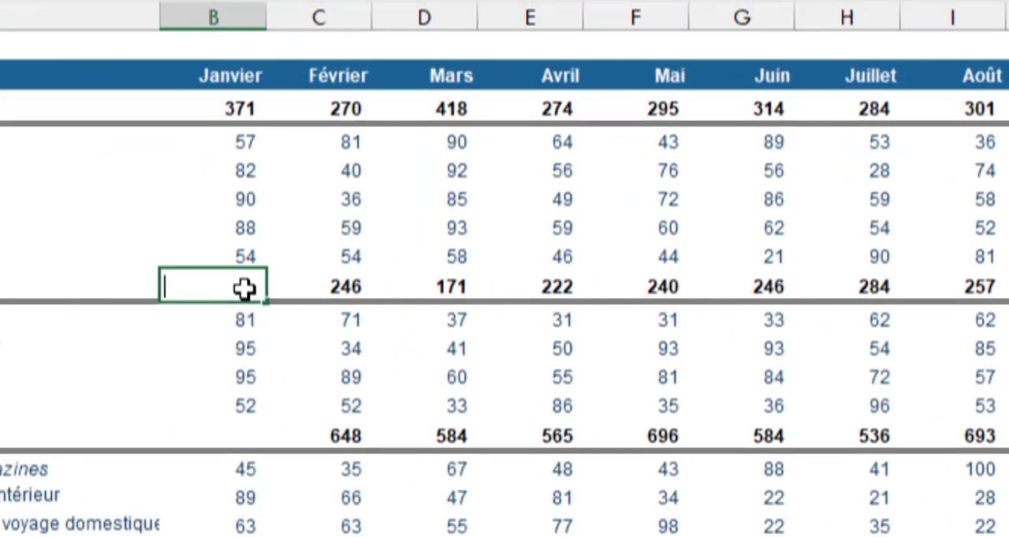
# Step: Subtotal January's energy and water expenses in cell B9 with SOUS.TOTAL and function number 9
pyautogui.write('=s')
pyautogui.write('ou')
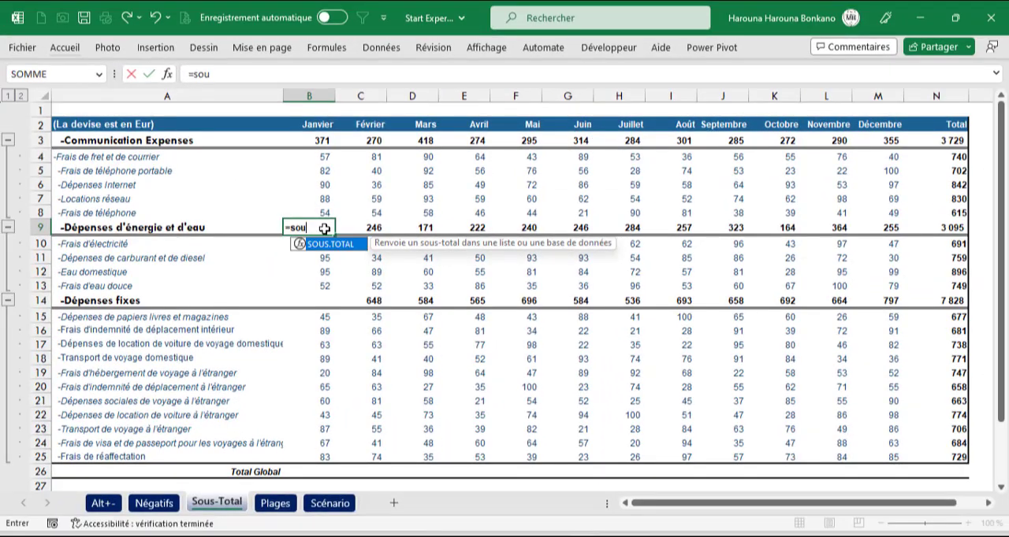
pyautogui.press('Tab')
pyautogui.write('9;')
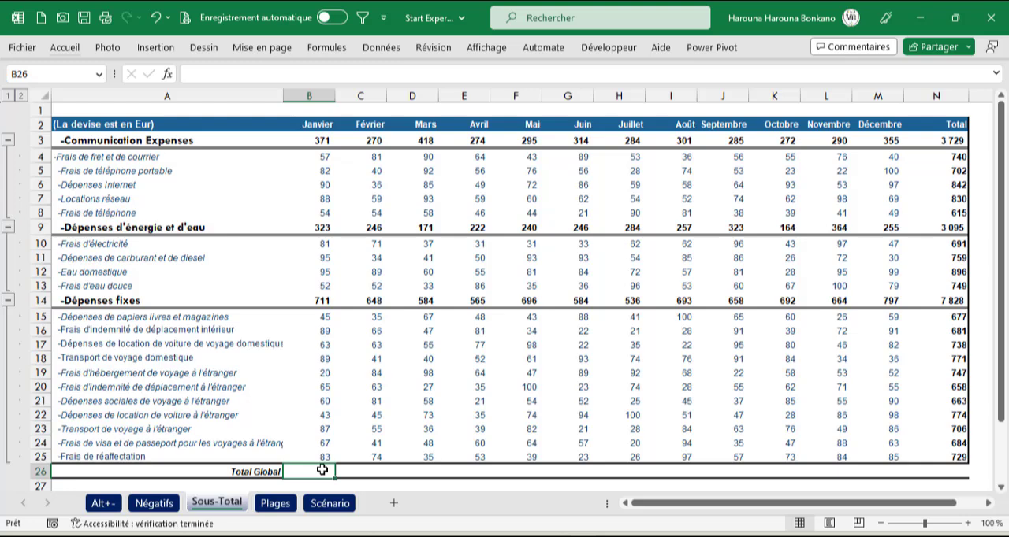
# Step: Add the three January subtotals in the Total Global cell B26 with the formula =B14+B9+B3
pyautogui.write('=')
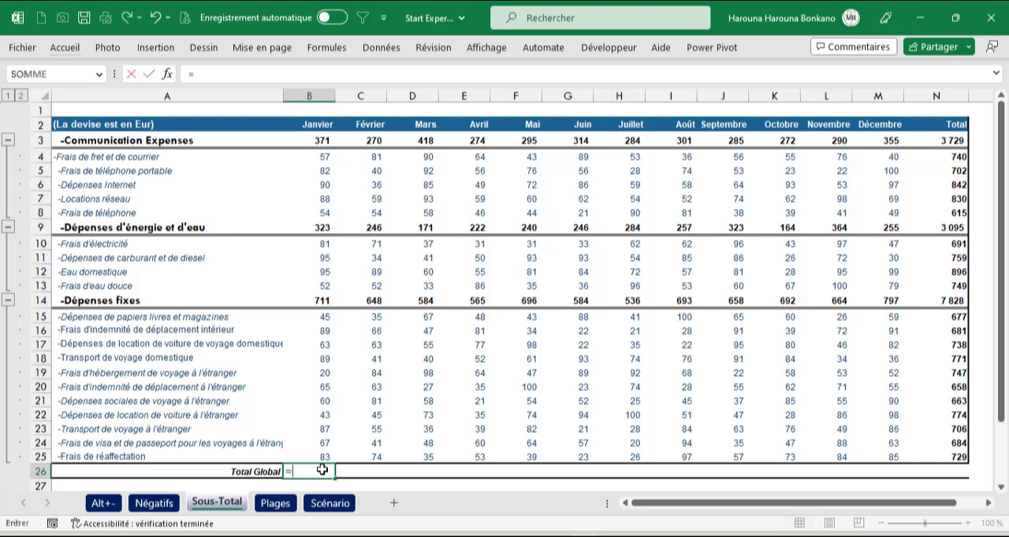
pyautogui.click(314, 302)
pyautogui.write('+')
pyautogui.click(314, 228)
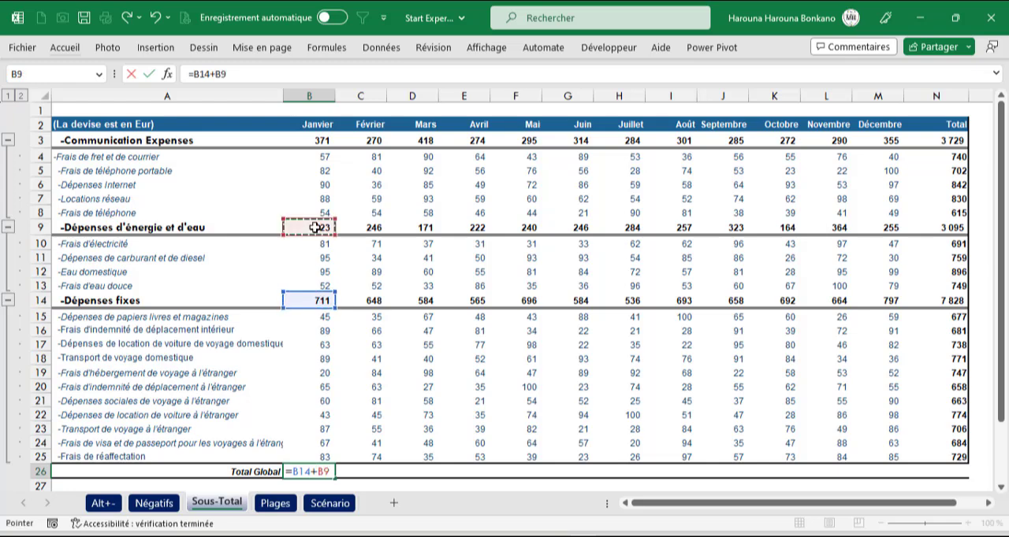
pyautogui.write('+')
pyautogui.click(315, 143)
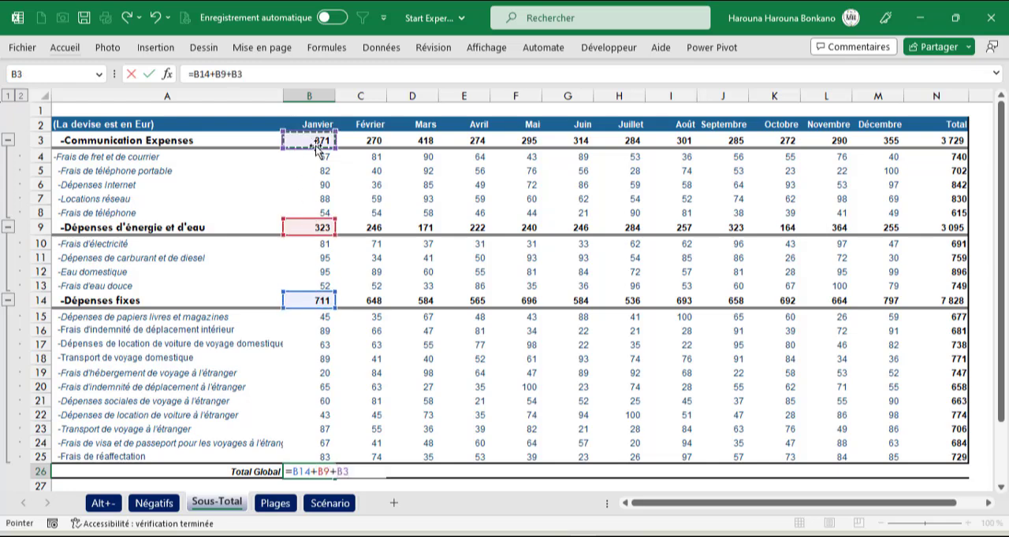
pyautogui.press('Return')
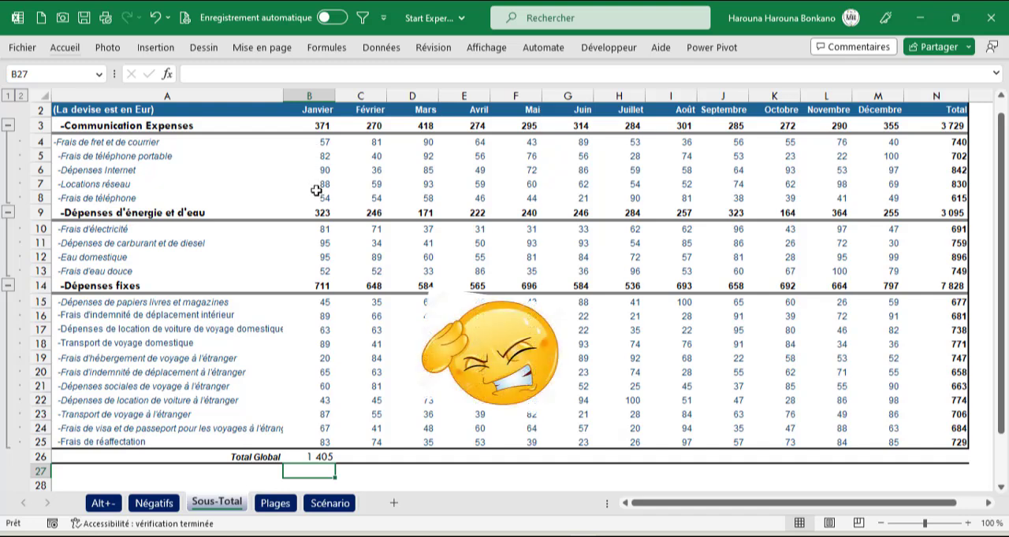
# Step: Replace the formula in B26 with SOUS.TOTAL function 9 over B3:B25 and fill it across the Total Global row
pyautogui.click(318, 457)
pyautogui.write('=sous')
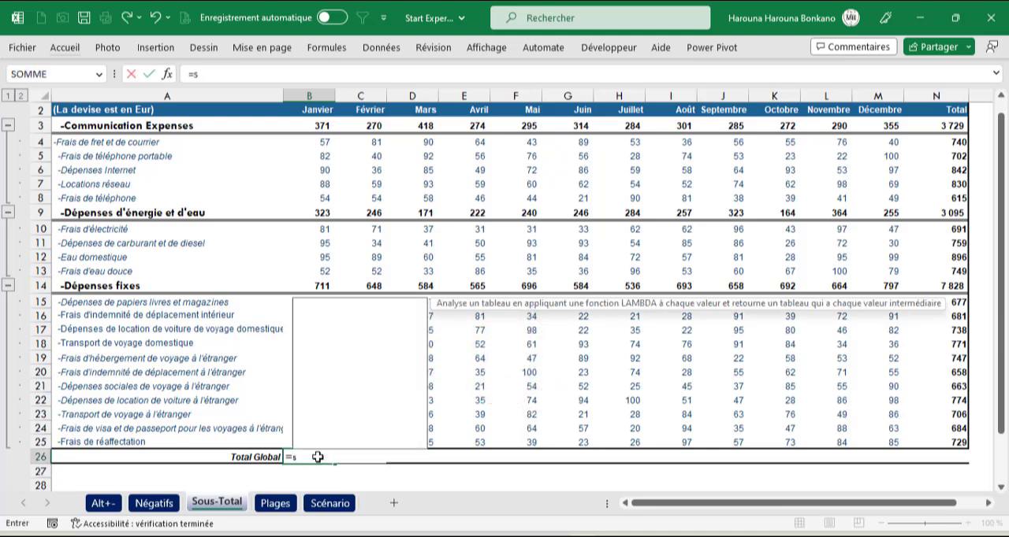
pyautogui.press('Tab')
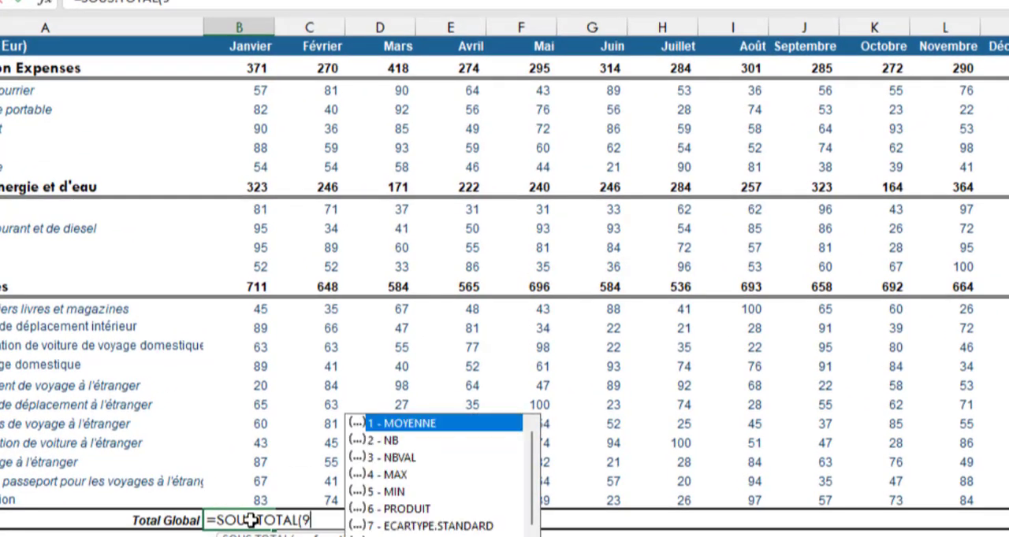
pyautogui.write('9,')
pyautogui.moveTo(257, 68); pyautogui.dragTo(230, 497)
pyautogui.write(')')
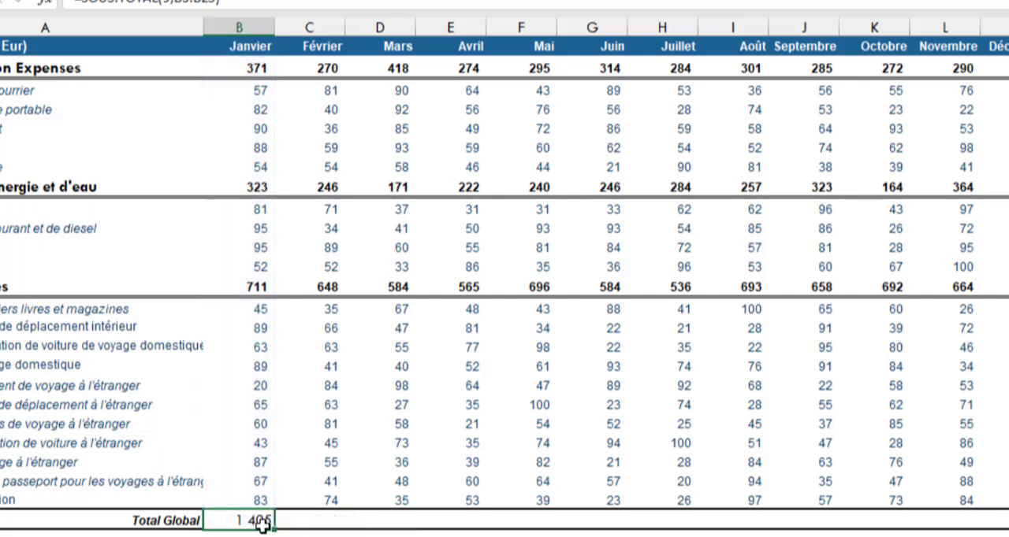
pyautogui.moveTo(275, 530); pyautogui.dragTo(591, 533)
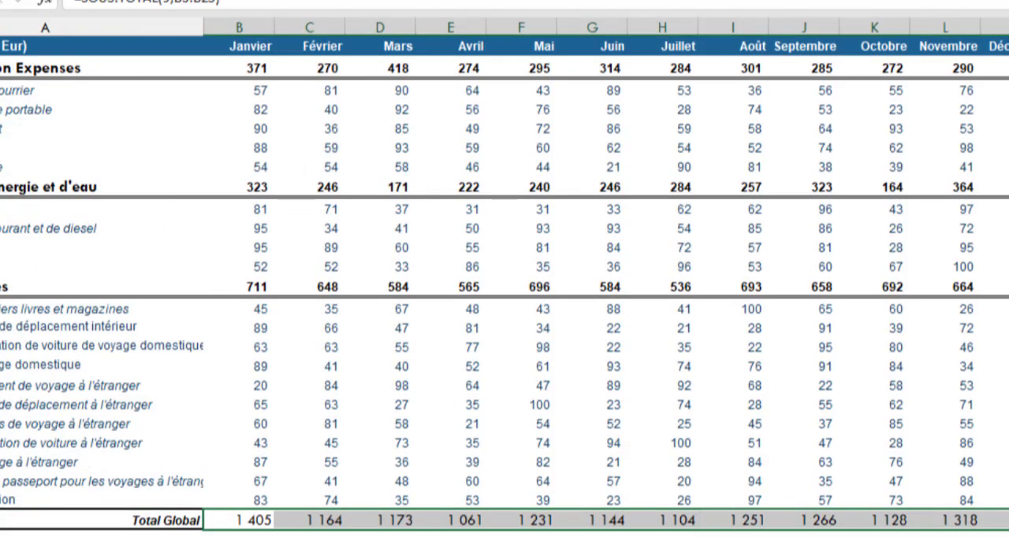
pyautogui.doubleClick(247, 521)
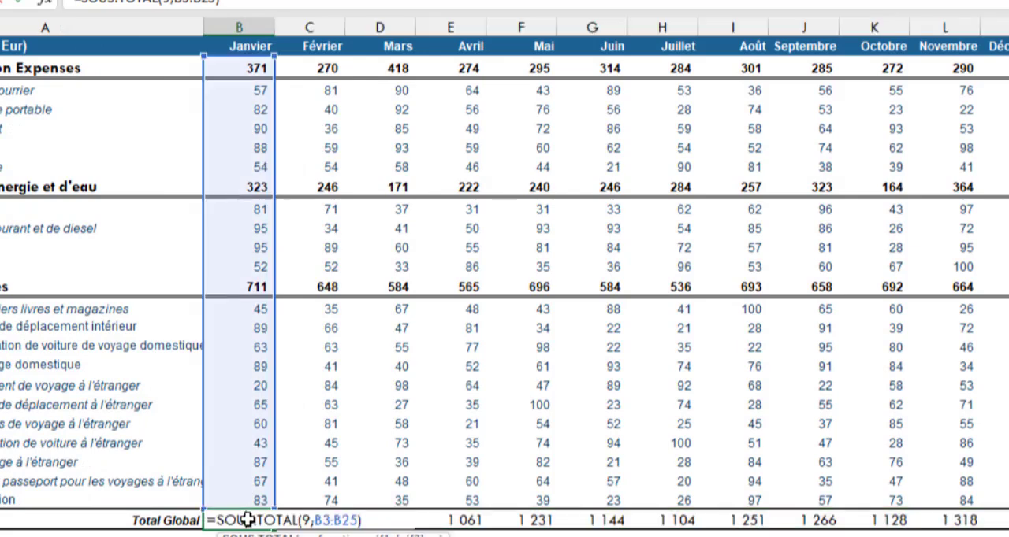
# Step: Leave the Total Global formula unchanged and inspect the January subtotal formulas in cells B3 and B9
pyautogui.press('Escape')
pyautogui.click(256, 67)
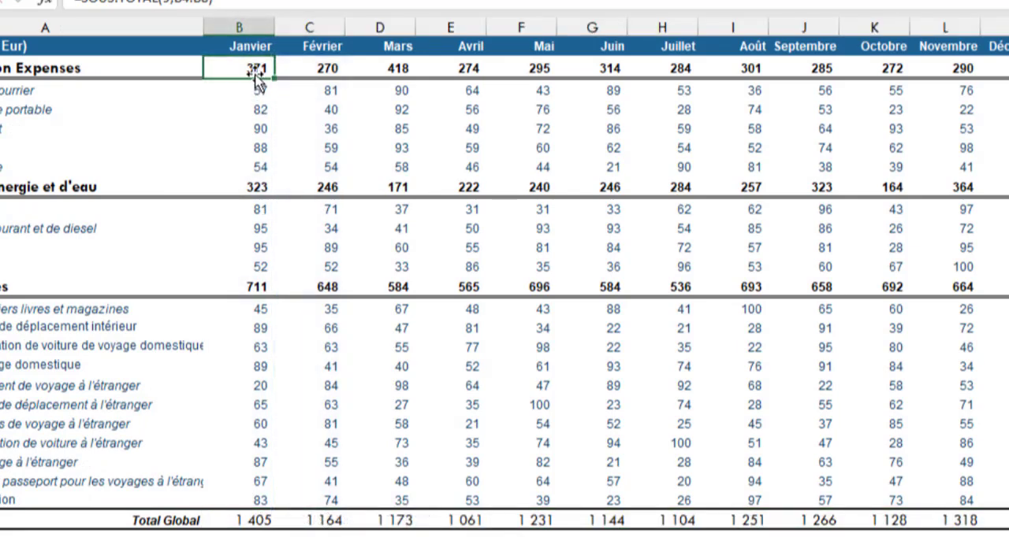
pyautogui.keyDown('ctrl'); pyautogui.click(259, 189); pyautogui.keyUp('ctrl')
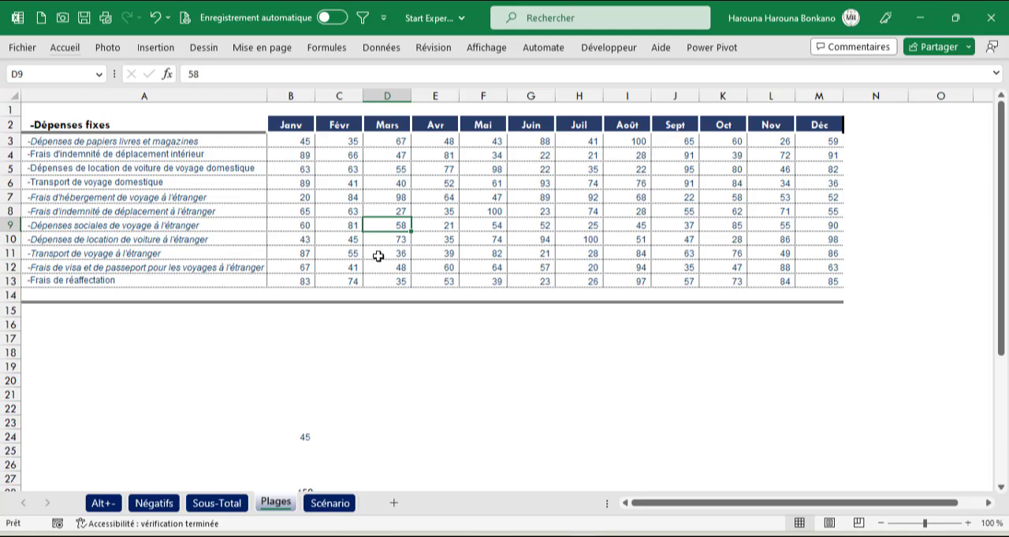
# Step: Create named ranges from the top row and left column of the fixed expenses table A2:M13, and open the Name Manager
pyautogui.click(290, 366)
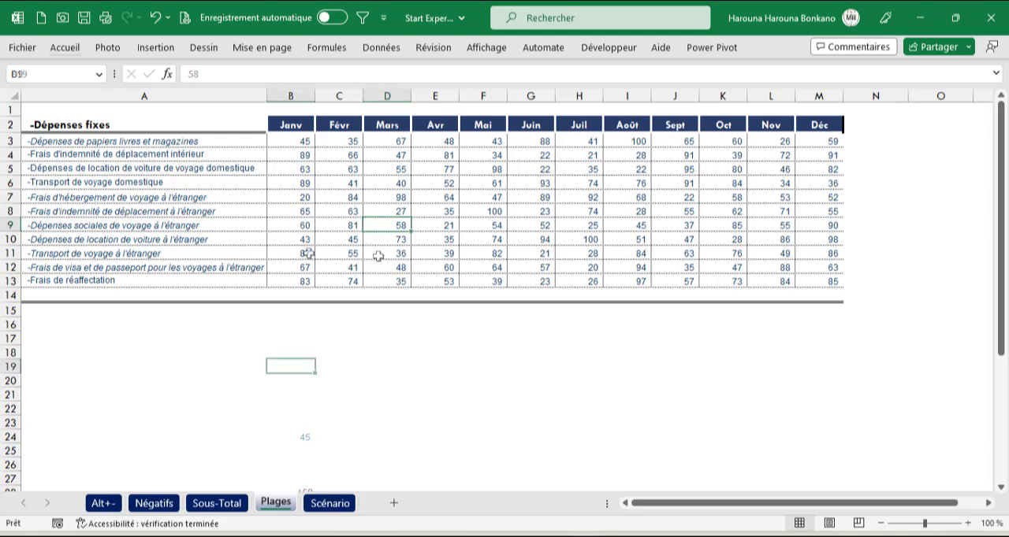
pyautogui.click(218, 129)
pyautogui.hotkey('ctrl', 'shift', 'Right')
pyautogui.hotkey('ctrl', 'shift', 'Down')
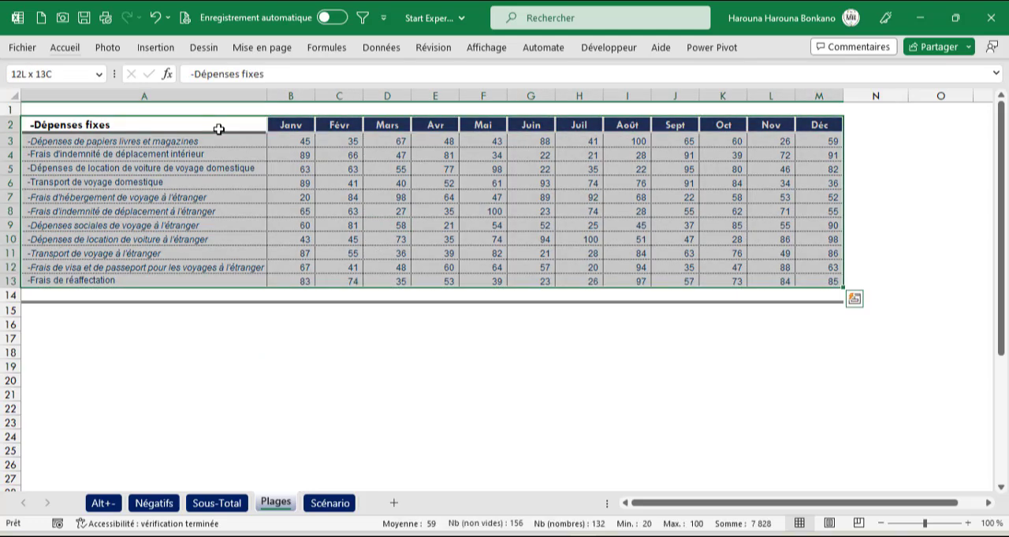
pyautogui.hotkey('ctrl', 'shift', 'F3')
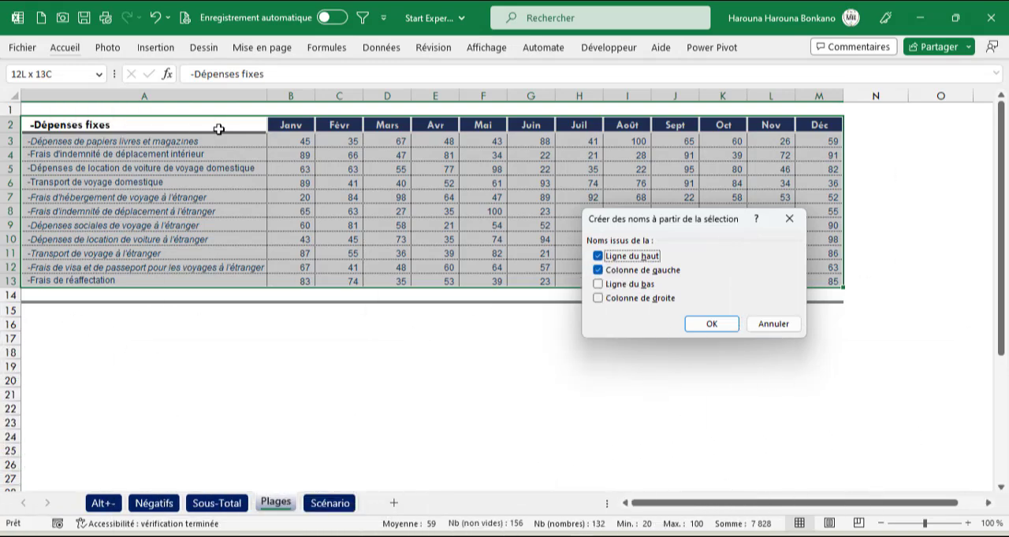
pyautogui.press('Return')
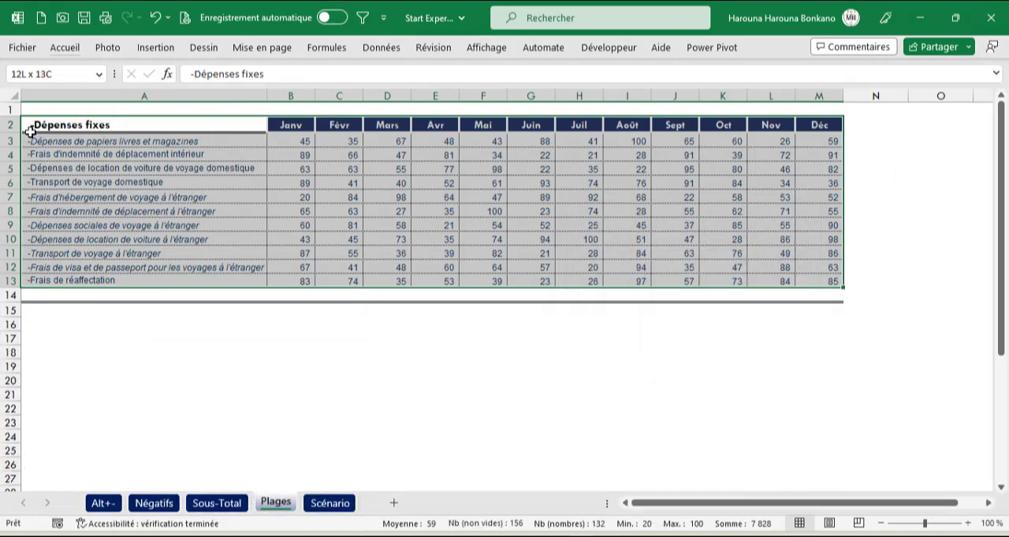
pyautogui.click(319, 49)
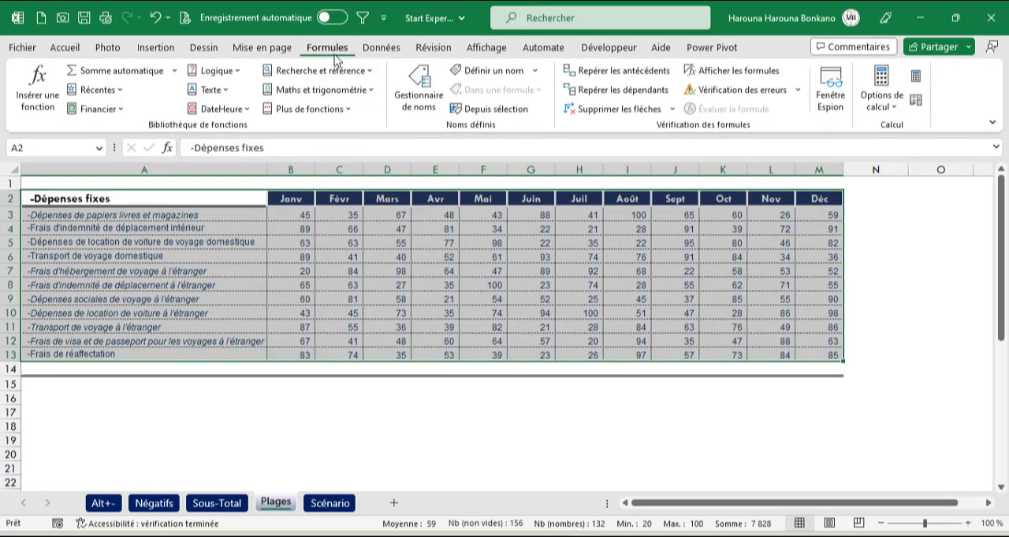
pyautogui.click(507, 110)
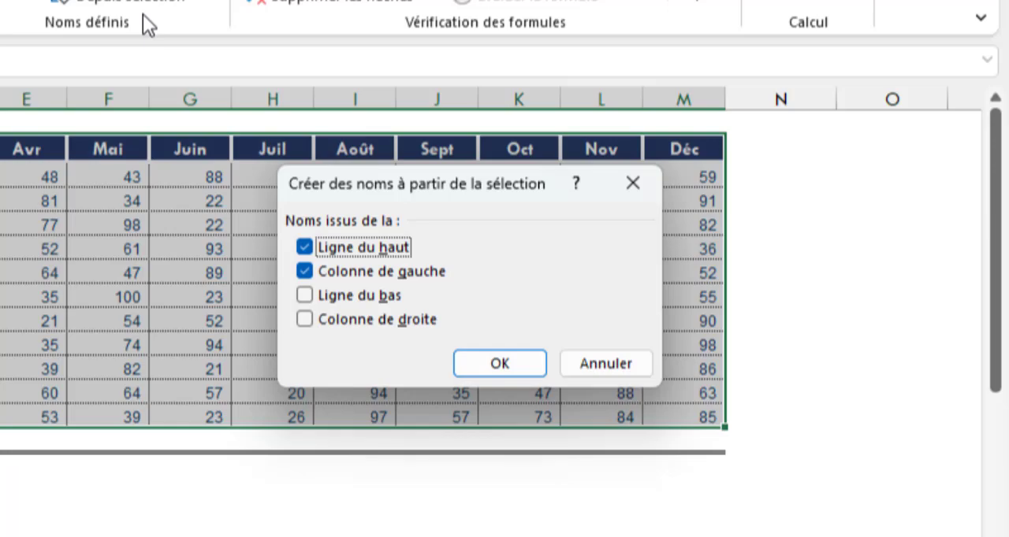
pyautogui.click(500, 363)
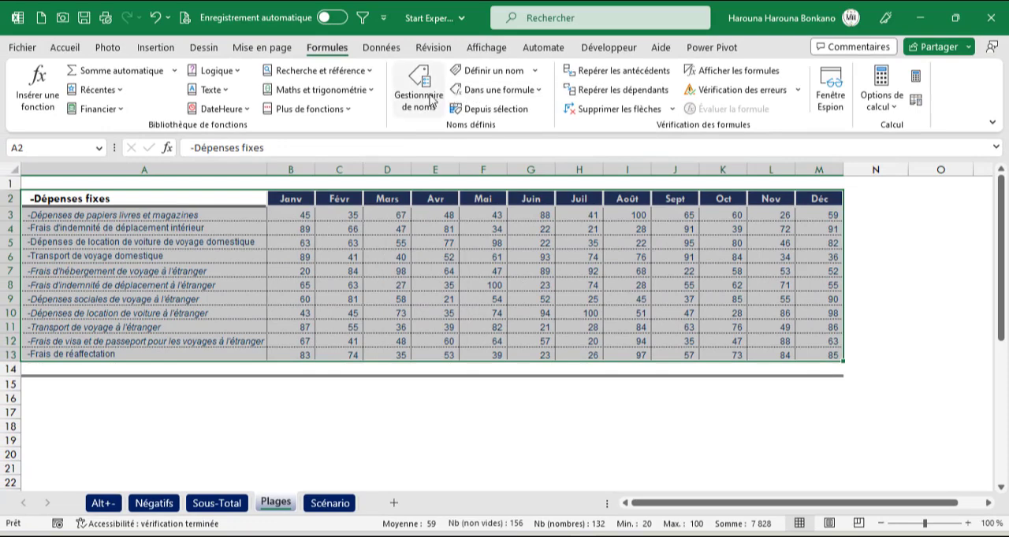
pyautogui.click(428, 103)
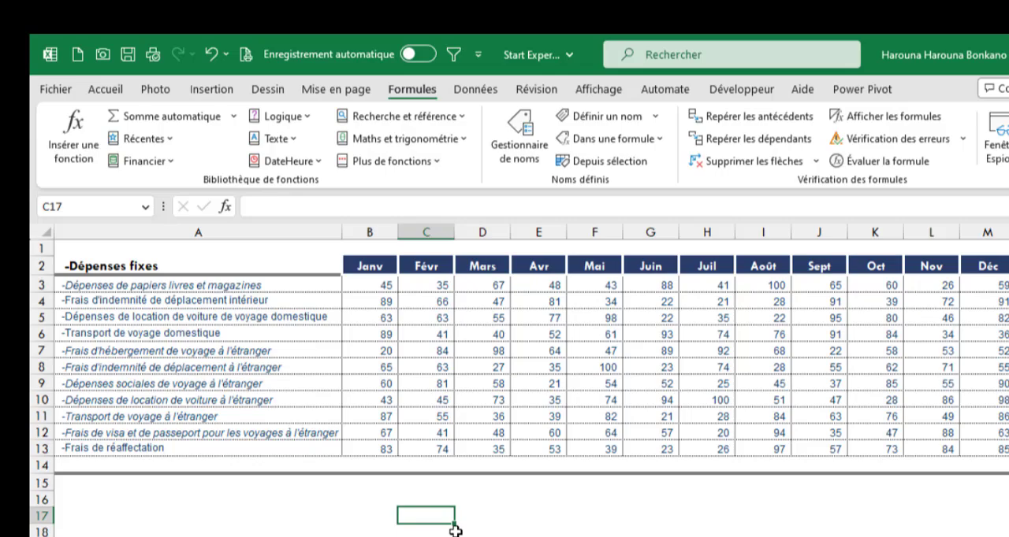
# Step: Build an intersection formula in C17 from the name Transport_de_voyage_domestique, a space and a second name beginning with "no"
pyautogui.write('=trans')
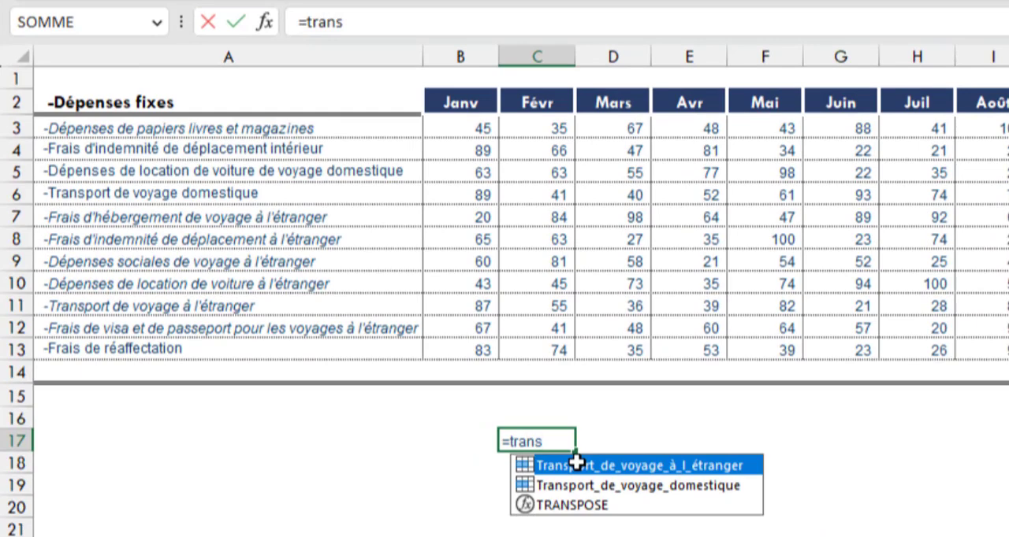
pyautogui.press('Down')
pyautogui.press('Tab')
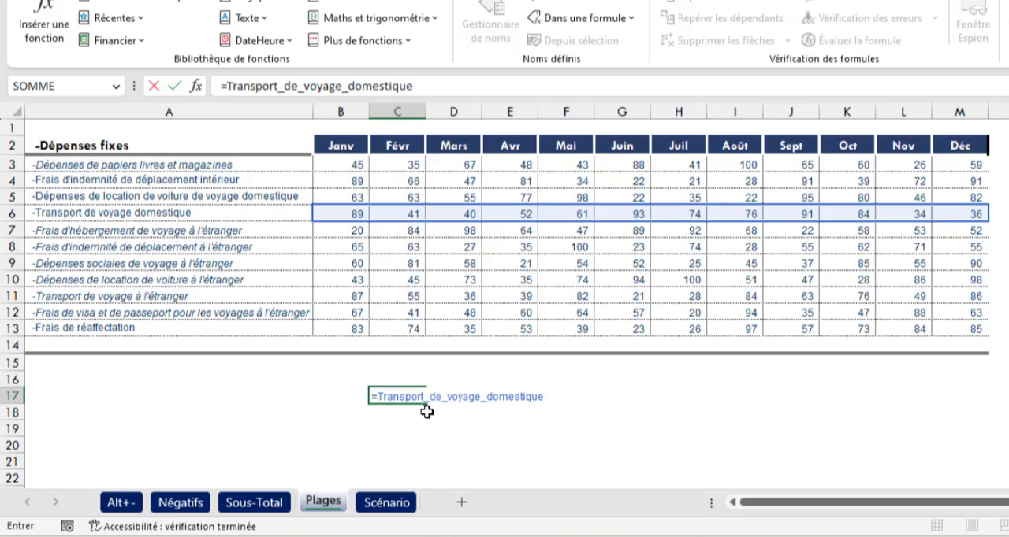
pyautogui.write('no')
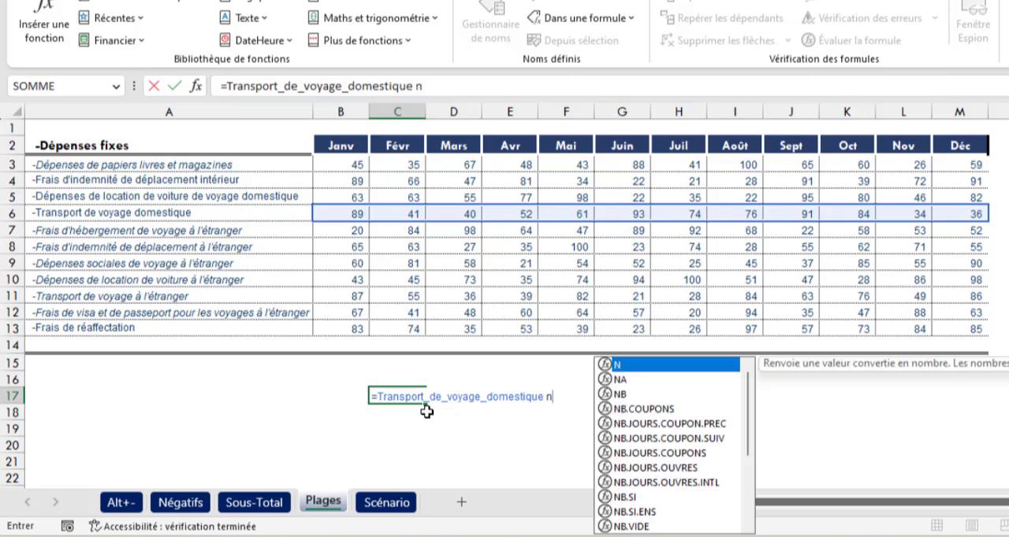
pyautogui.press('Down')
pyautogui.press('Down')
pyautogui.press('Down')
pyautogui.press('Down')
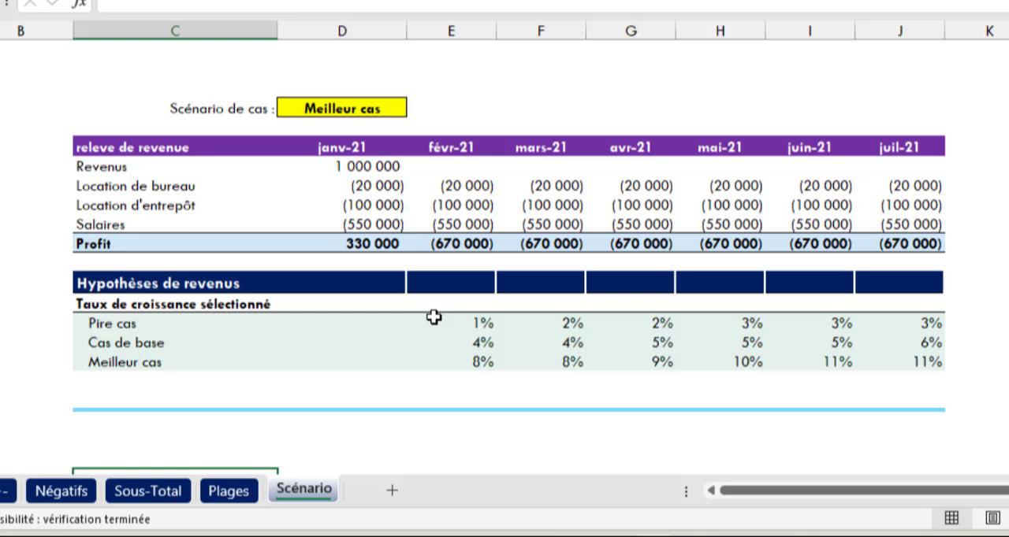
# Step: Try the scenario selector on the Scénario sheet by choosing Pire cas and Cas de base
pyautogui.click(394, 108)
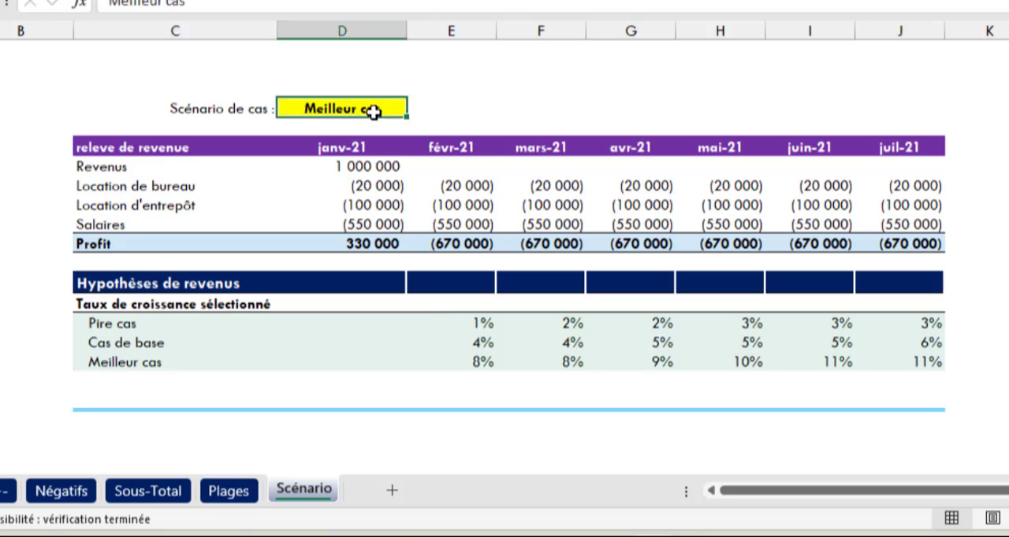
pyautogui.click(414, 106)
pyautogui.click(315, 127)
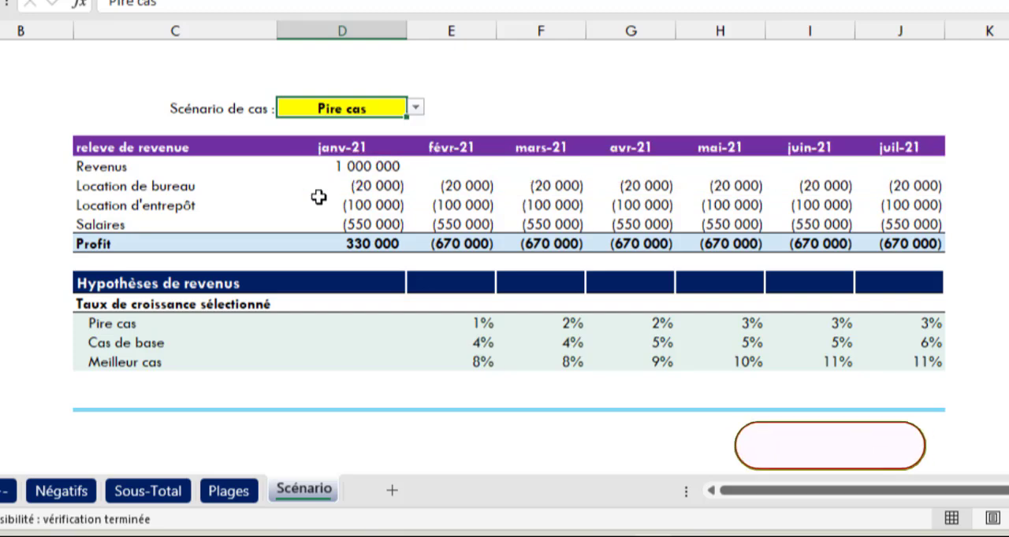
pyautogui.click(355, 168)
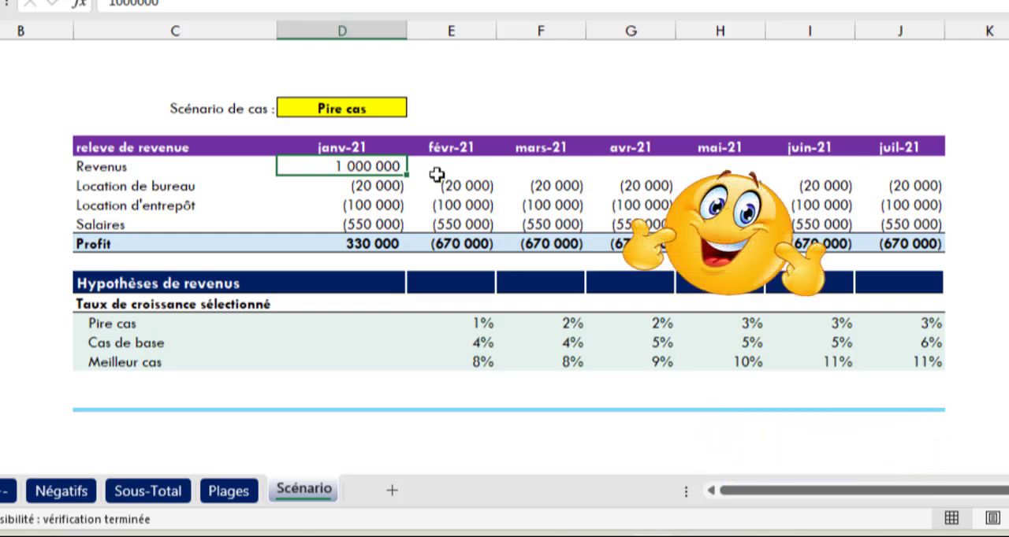
pyautogui.click(355, 107)
pyautogui.click(415, 108)
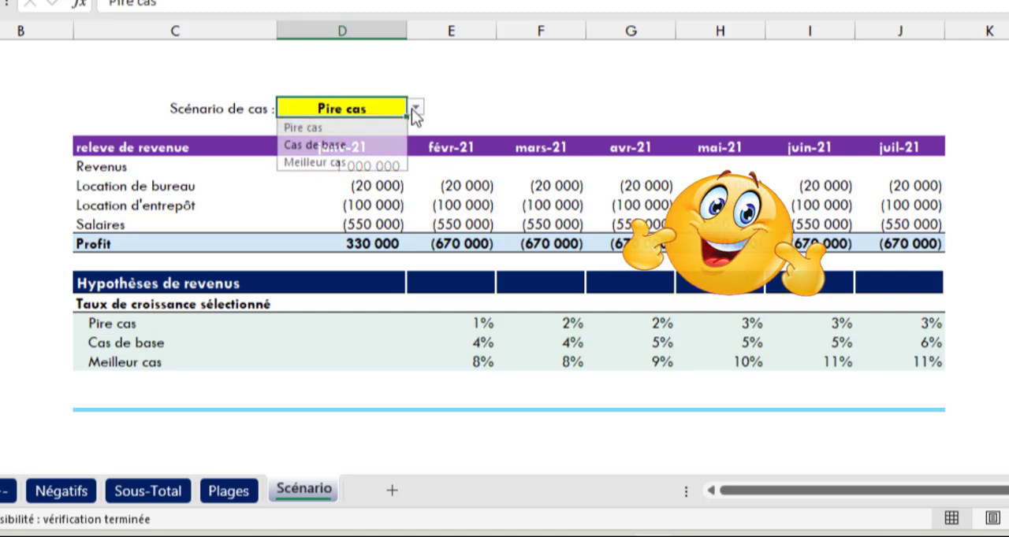
pyautogui.click(367, 144)
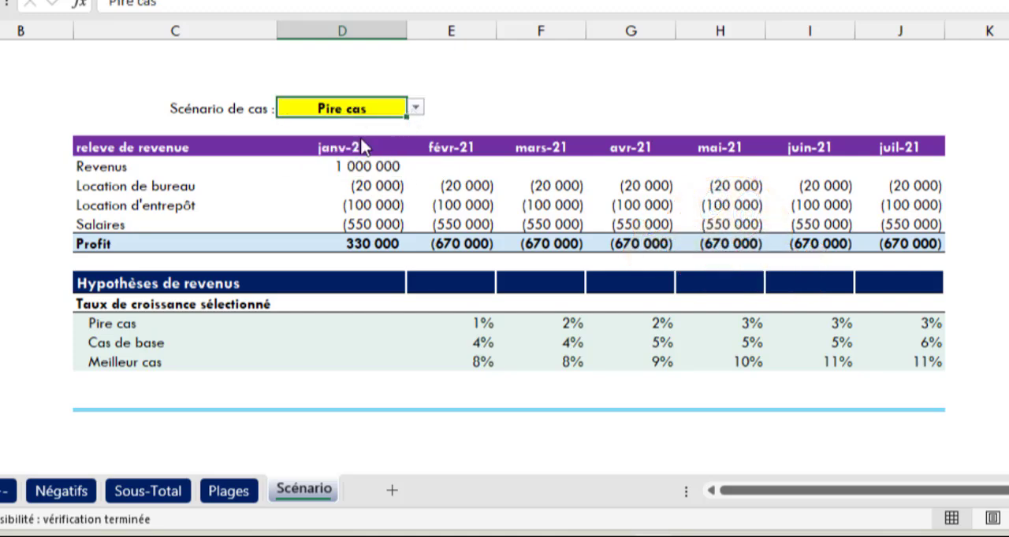
# Step: Enter the February revenue formula =D7*(1+E13) in E7 and fill it across the Revenus row to July
pyautogui.click(452, 161)
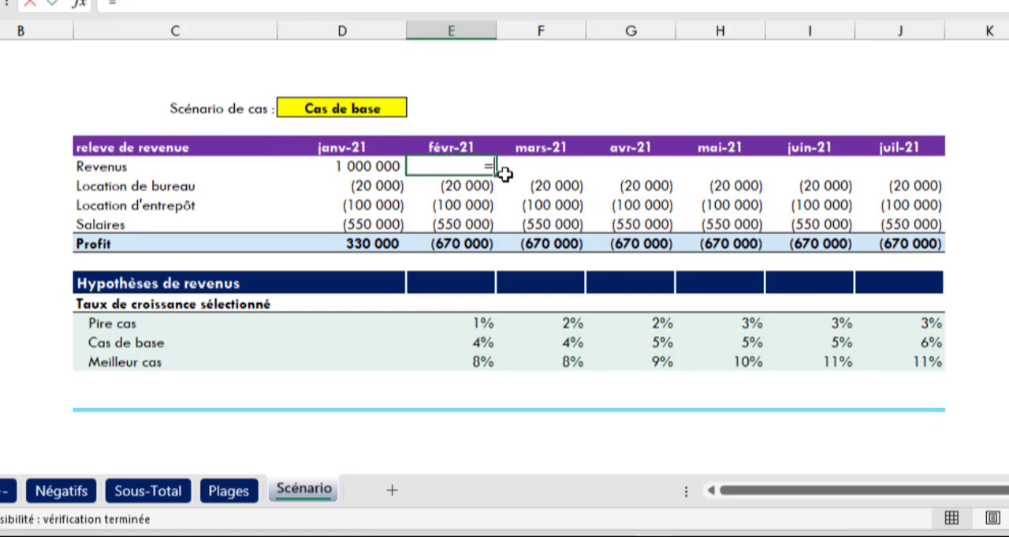
pyautogui.write('=')
pyautogui.press('Left')
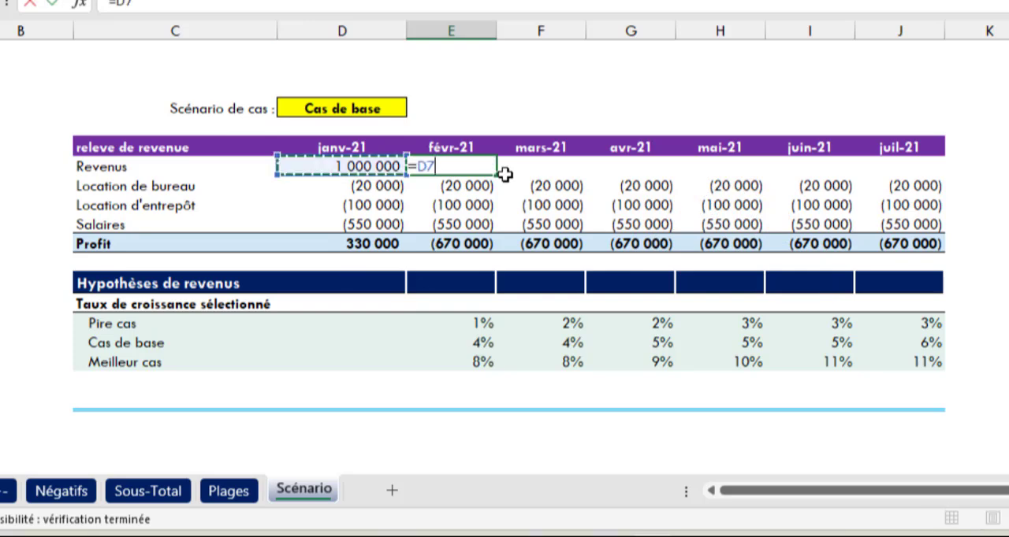
pyautogui.write('*(')
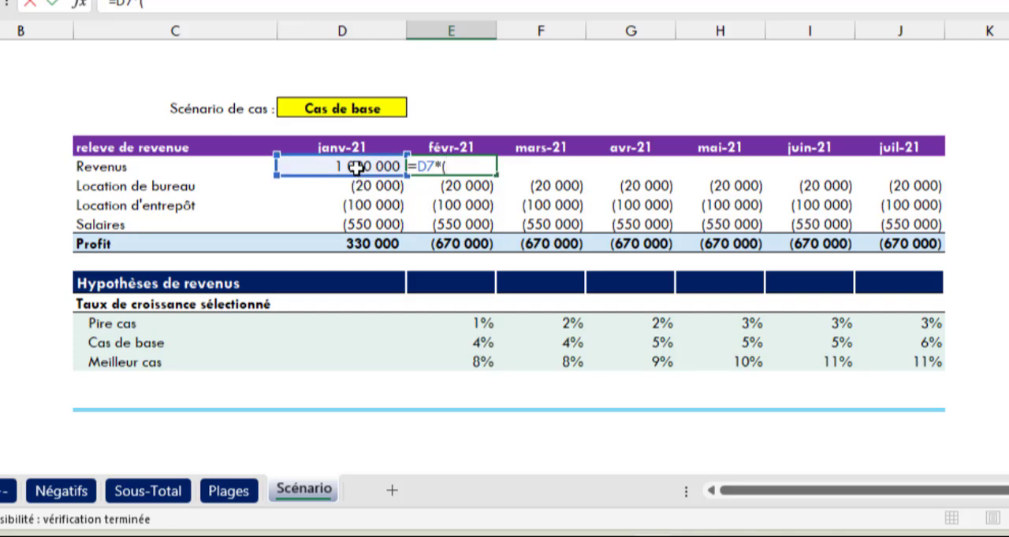
pyautogui.write('1+')
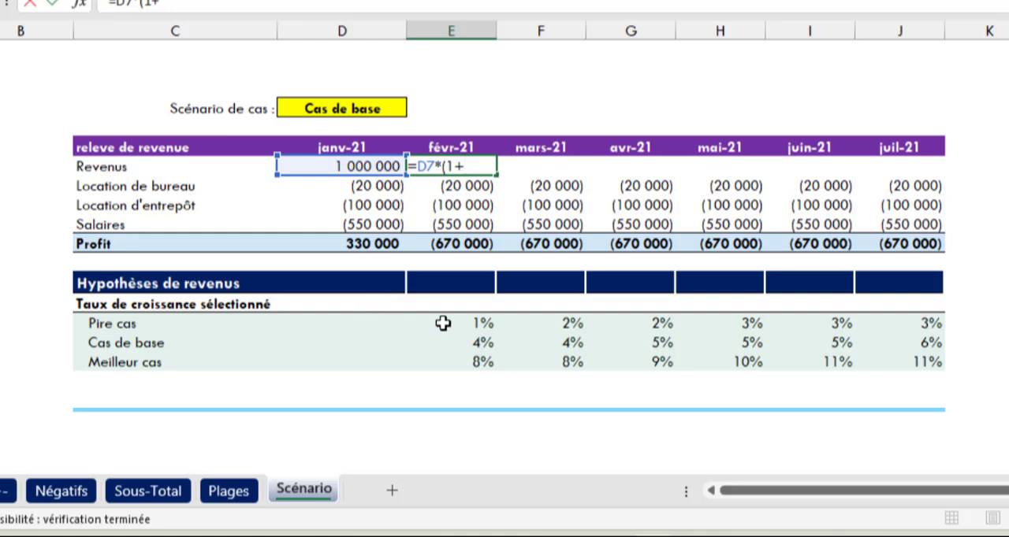
pyautogui.click(448, 285)
pyautogui.hotkey('ctrl', 'Return')
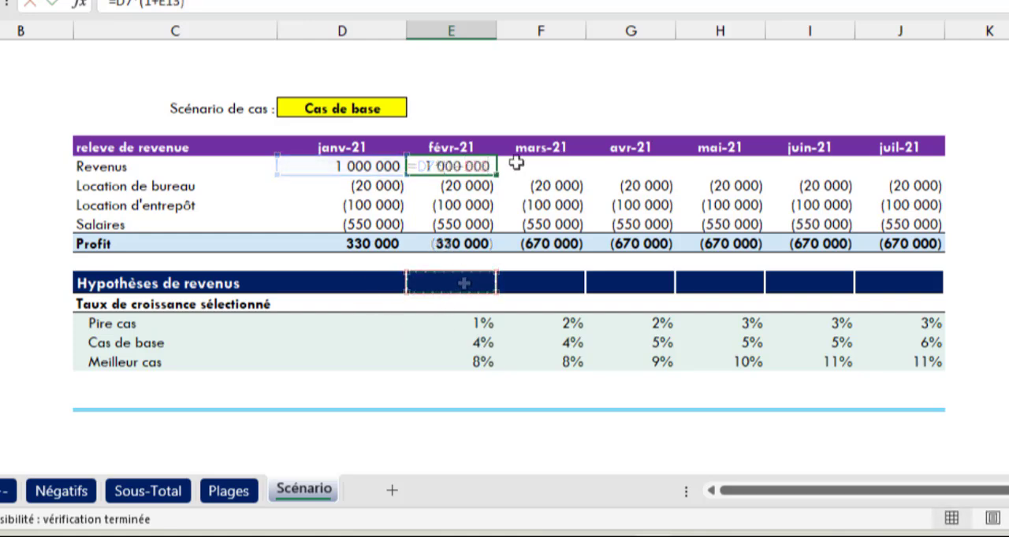
pyautogui.moveTo(495, 179); pyautogui.dragTo(944, 180)
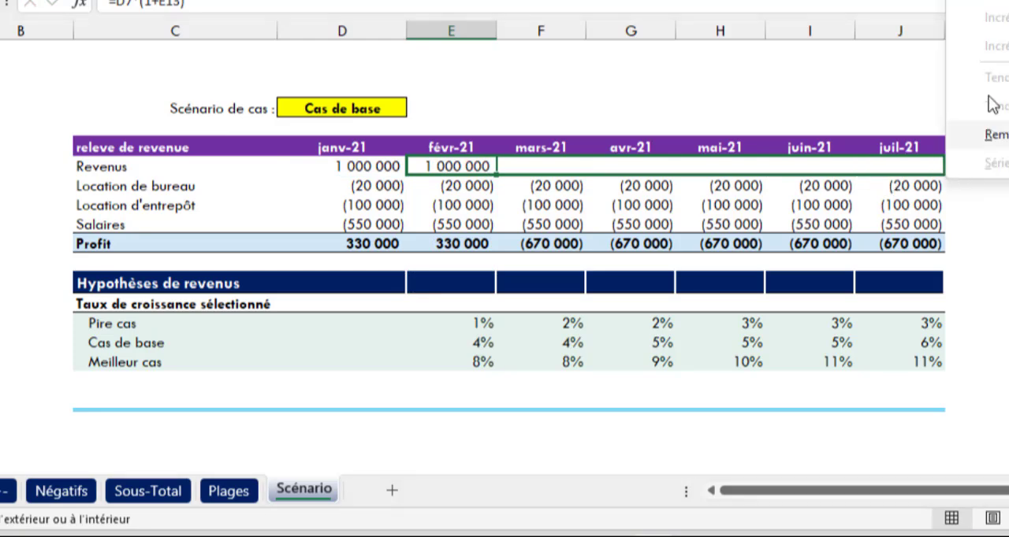
pyautogui.click(981, 2)
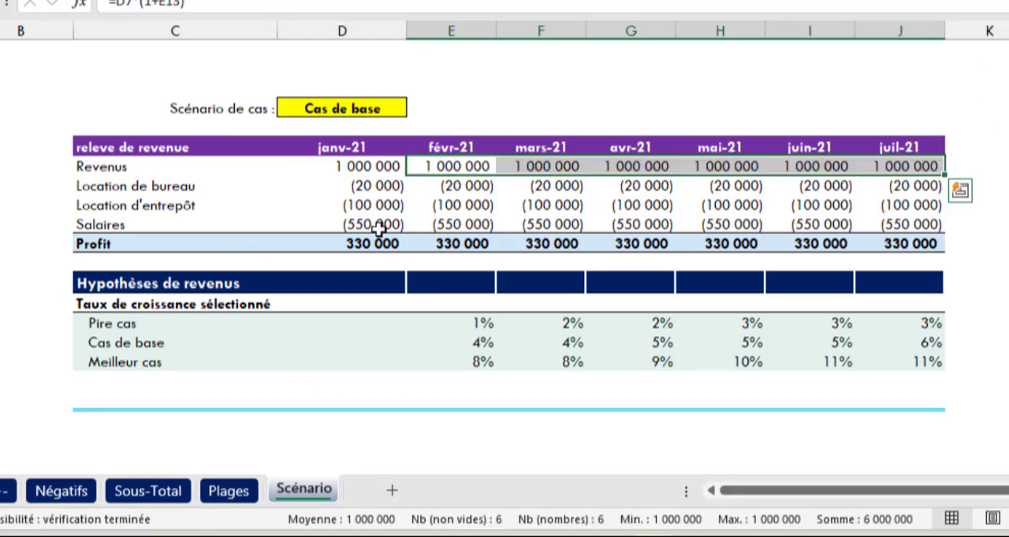
# Step: Set the Scénario de cas selector to Meilleur cas
pyautogui.click(430, 282)
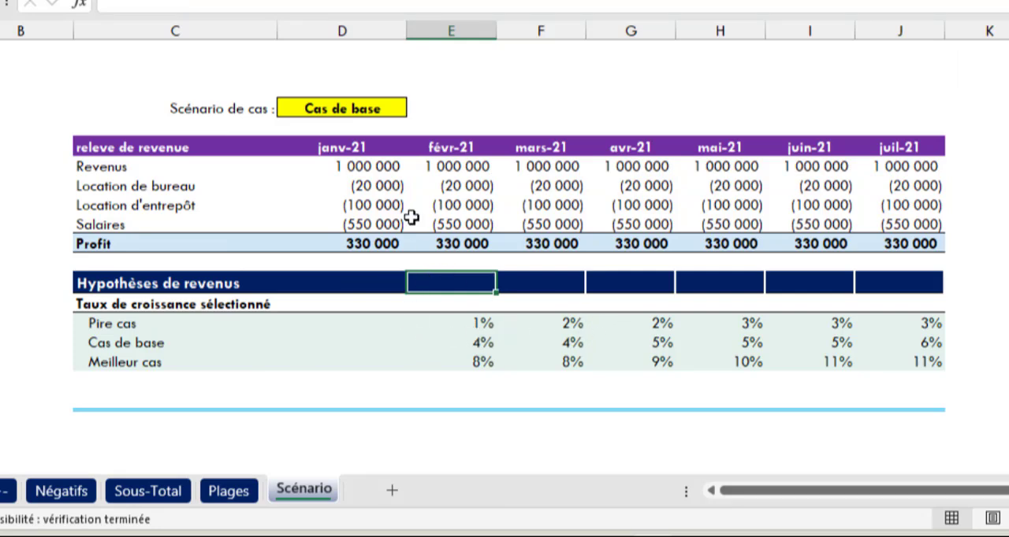
pyautogui.click(392, 107)
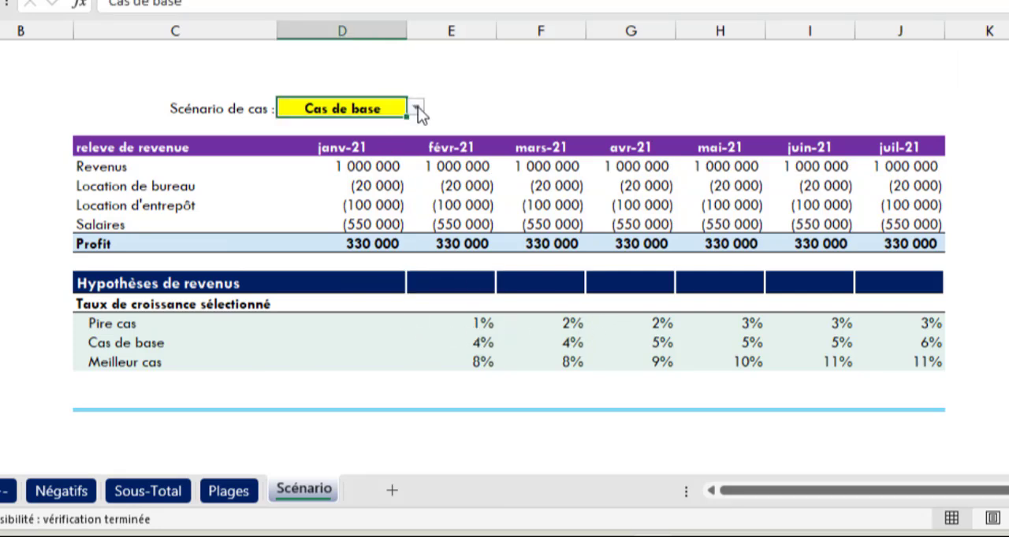
pyautogui.click(417, 110)
pyautogui.click(354, 162)
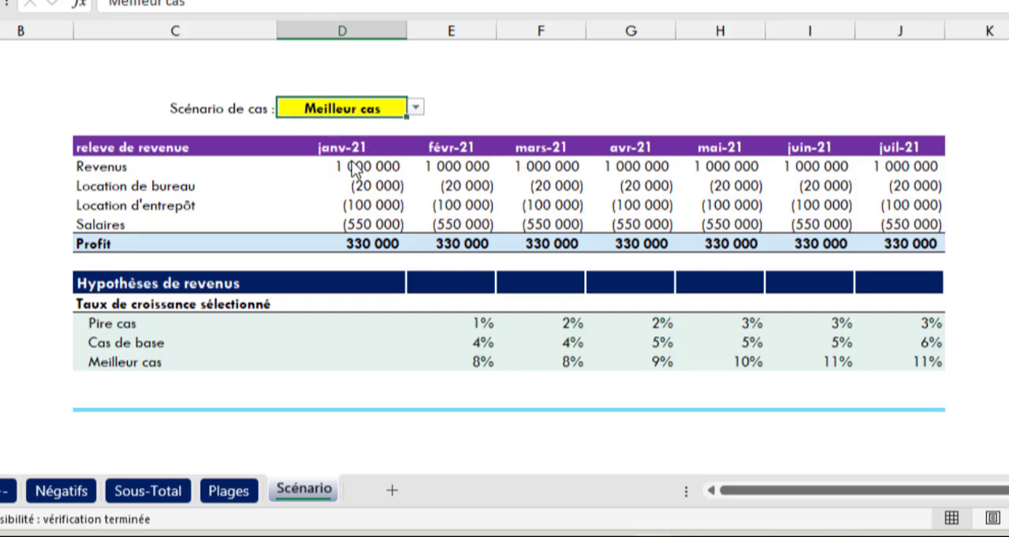
# Step: Begin an INDEX formula in E13 of the Hypothèses de revenus row with the absolute growth-rate range $E$15:$J$17 as its array
pyautogui.click(438, 278)
pyautogui.write('=index')
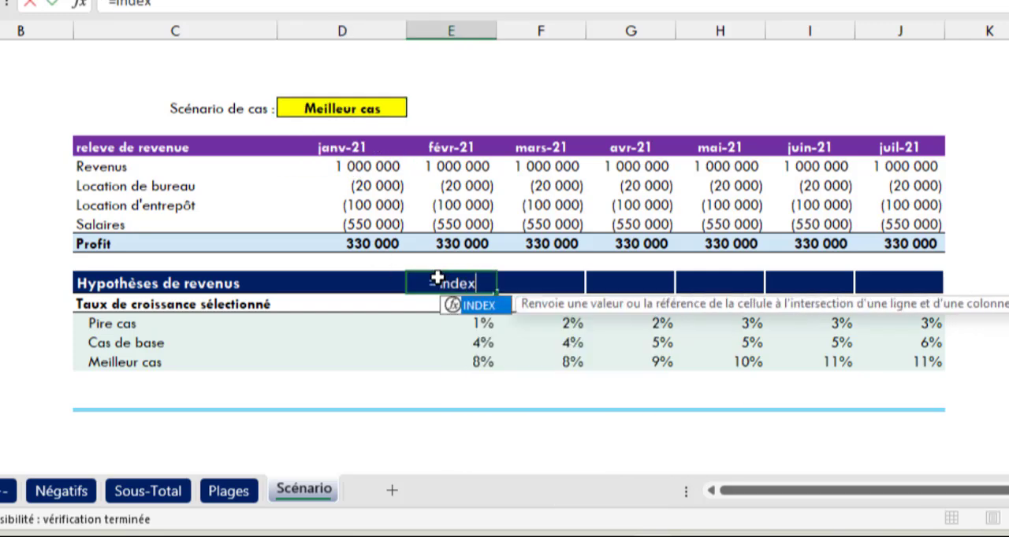
pyautogui.press('Tab')
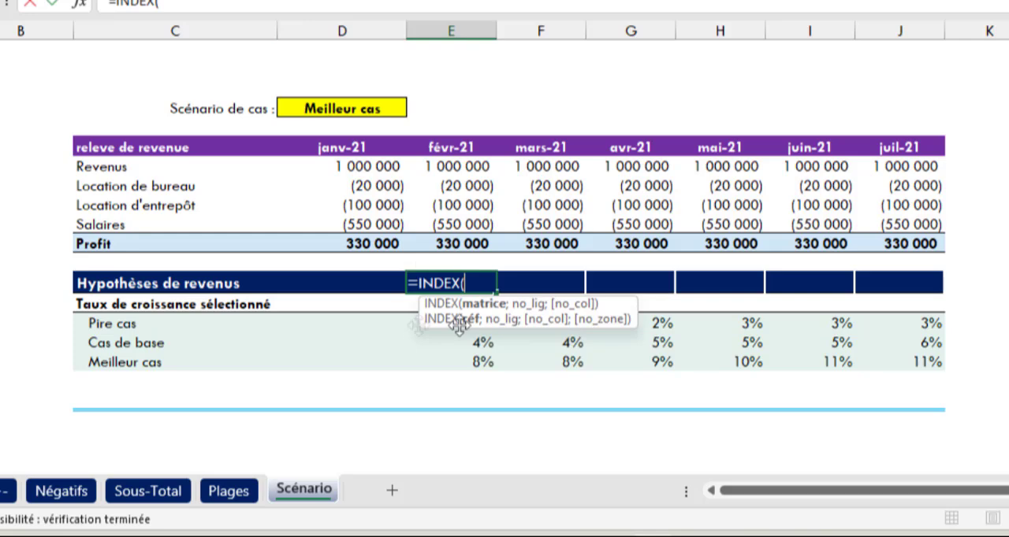
pyautogui.moveTo(423, 324); pyautogui.dragTo(888, 355)
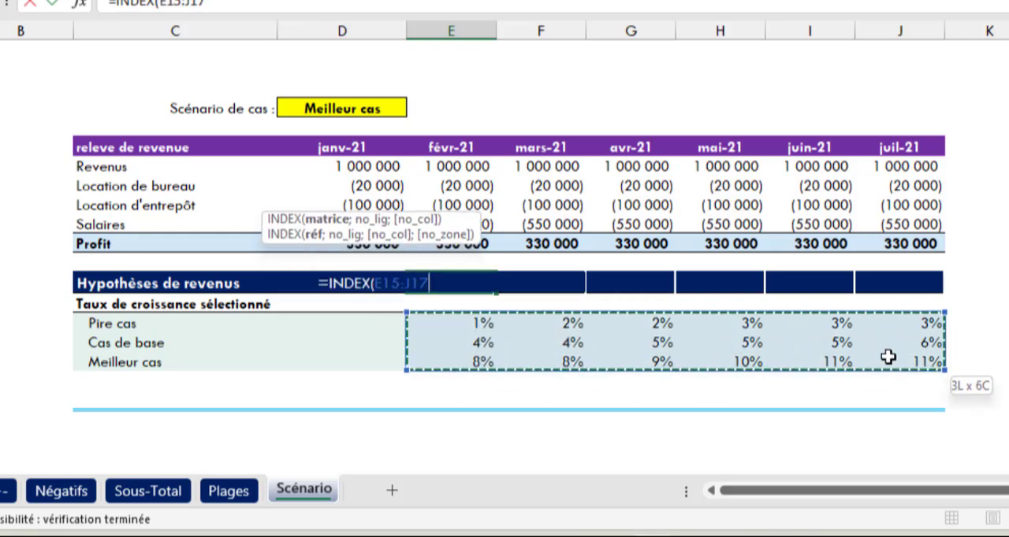
pyautogui.press('F4')
pyautogui.write(';')
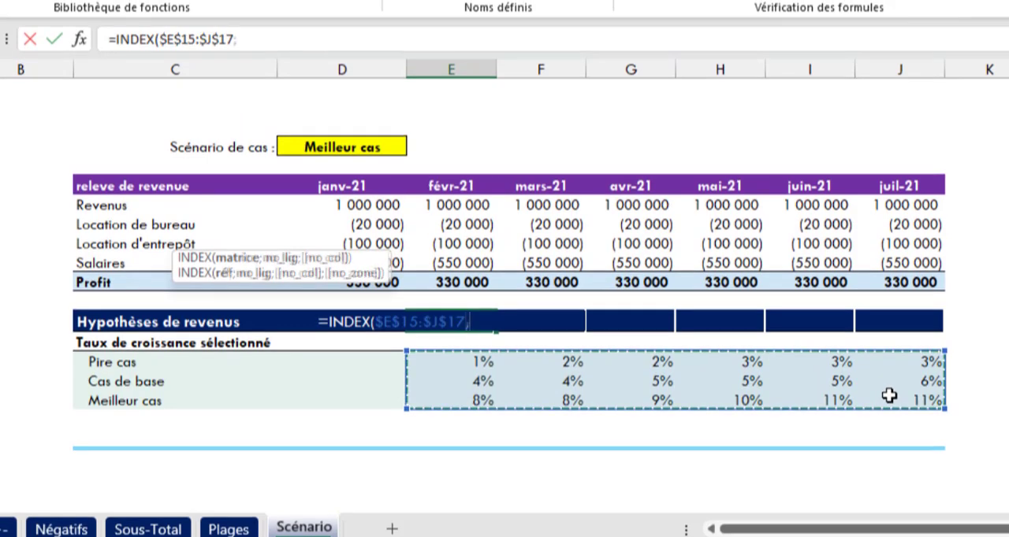
pyautogui.write('equi')
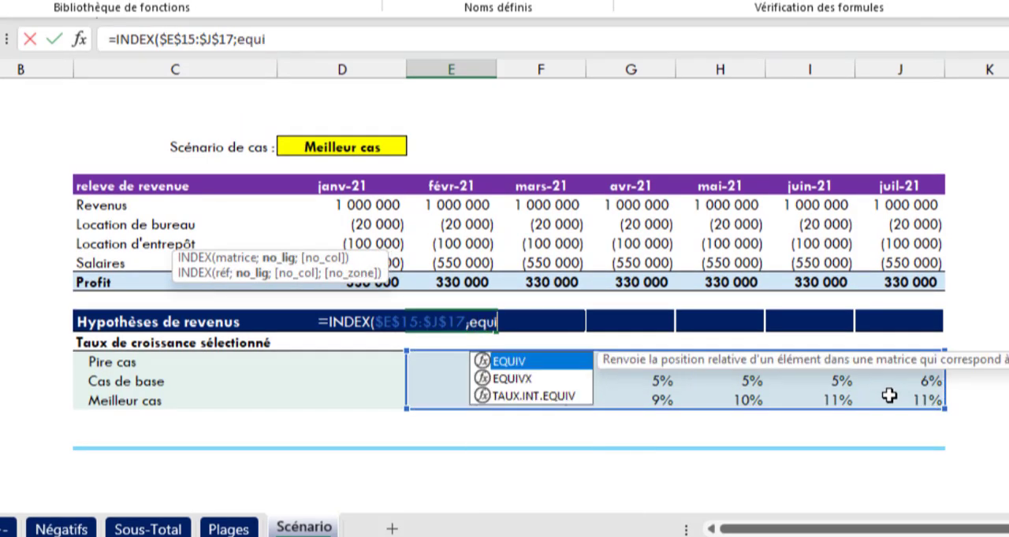
# Step: Add EQUIV($D$4;$C$15:$C$17;0) as the INDEX row argument to match the selected scenario exactly
pyautogui.press('Tab')
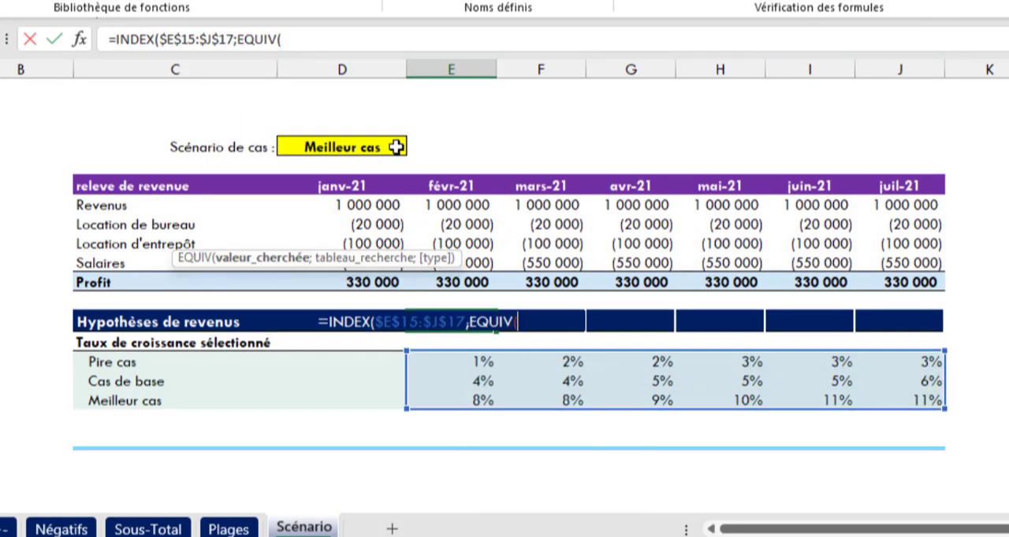
pyautogui.click(370, 146)
pyautogui.press('F4')
pyautogui.write(';')
pyautogui.moveTo(142, 364); pyautogui.dragTo(140, 404)
pyautogui.press('F4')
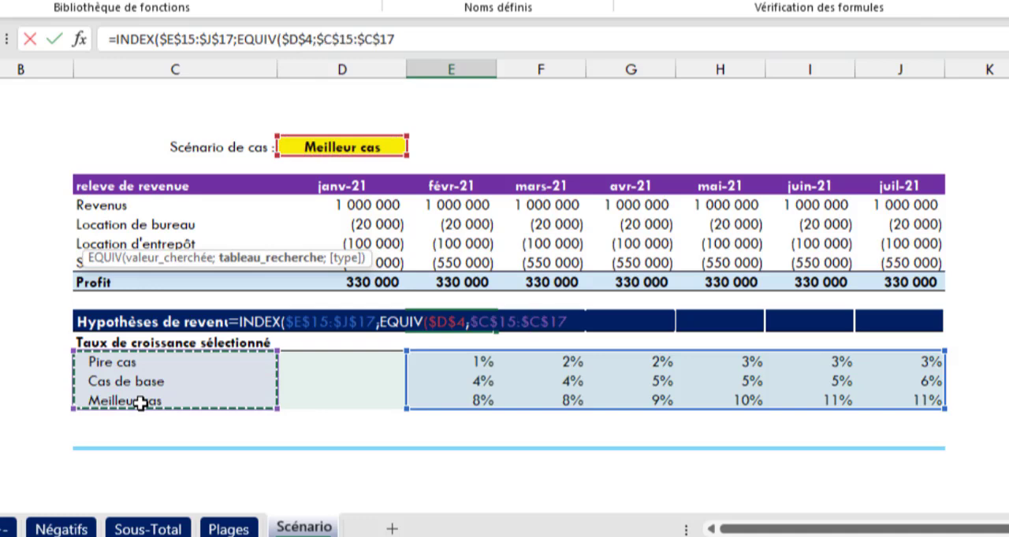
pyautogui.write(';0')
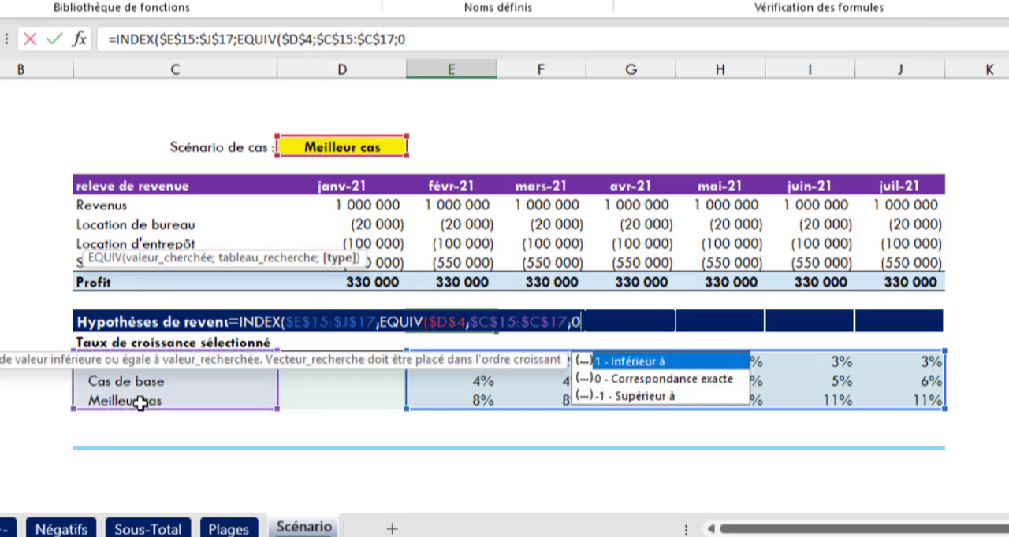
pyautogui.write(');col')
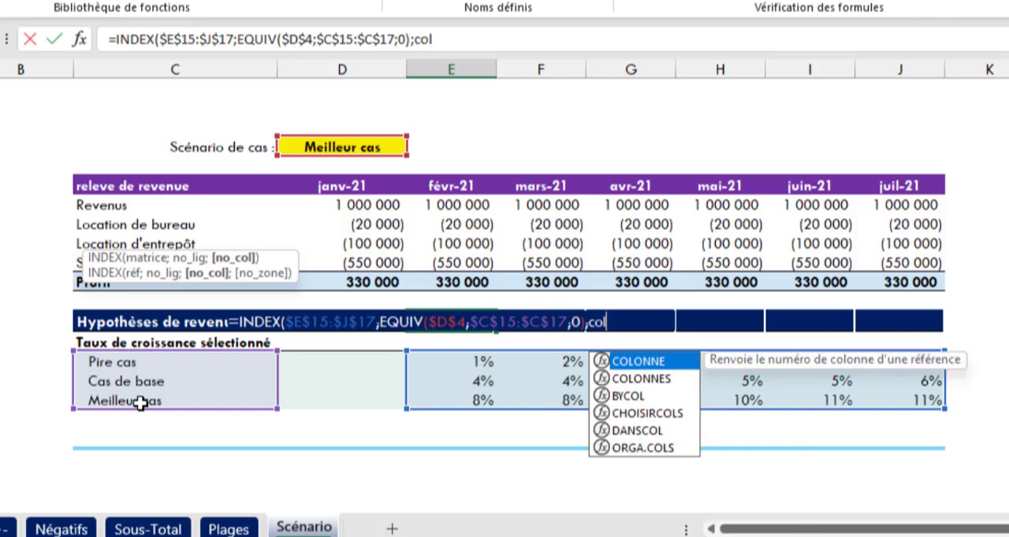
# Step: Complete the INDEX formula with COLONNE(A1) as the column argument and fill it across the Hypothèses de revenus row to July
pyautogui.press('Tab')
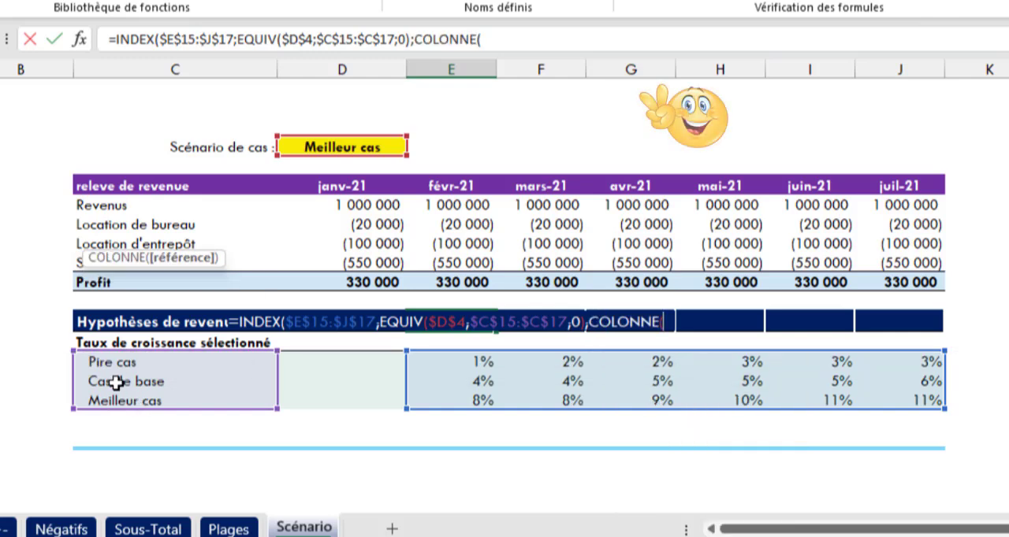
pyautogui.write('A1')
pyautogui.press('Return')
pyautogui.click(488, 295)
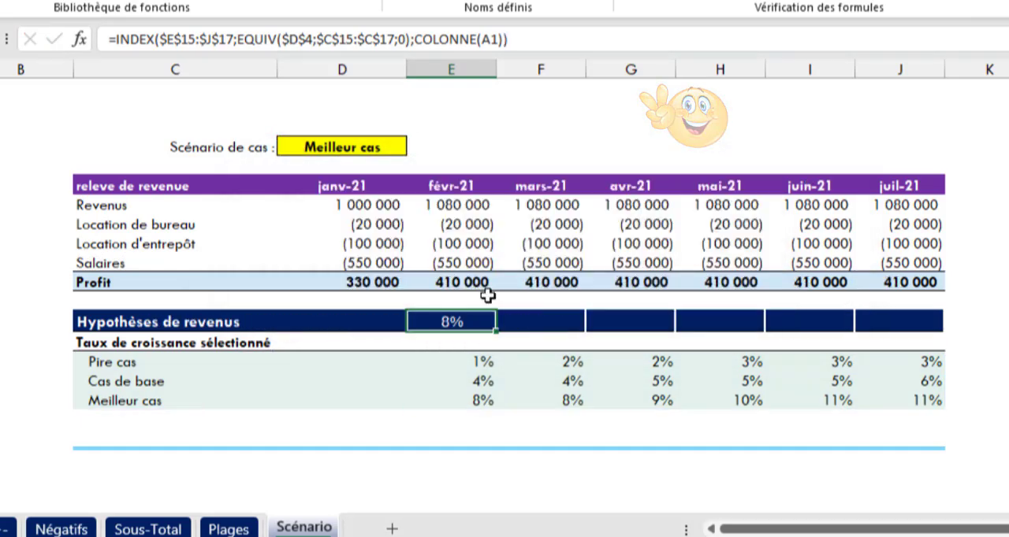
pyautogui.moveTo(494, 336); pyautogui.dragTo(916, 363)
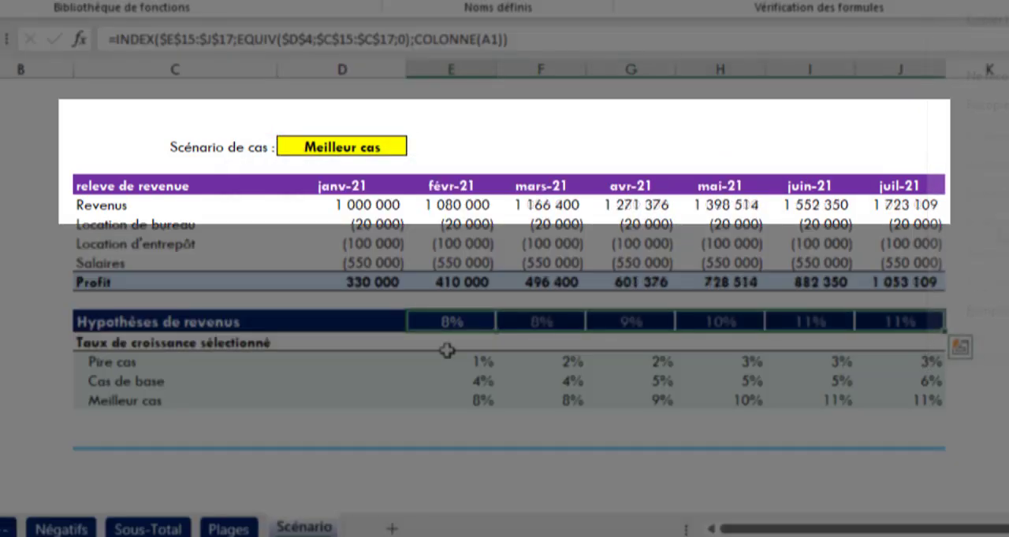
# Step: Test the scenario model by switching Scénario de cas to Pire cas and back to Meilleur cas
pyautogui.click(382, 148)
pyautogui.click(414, 148)
pyautogui.click(363, 164)
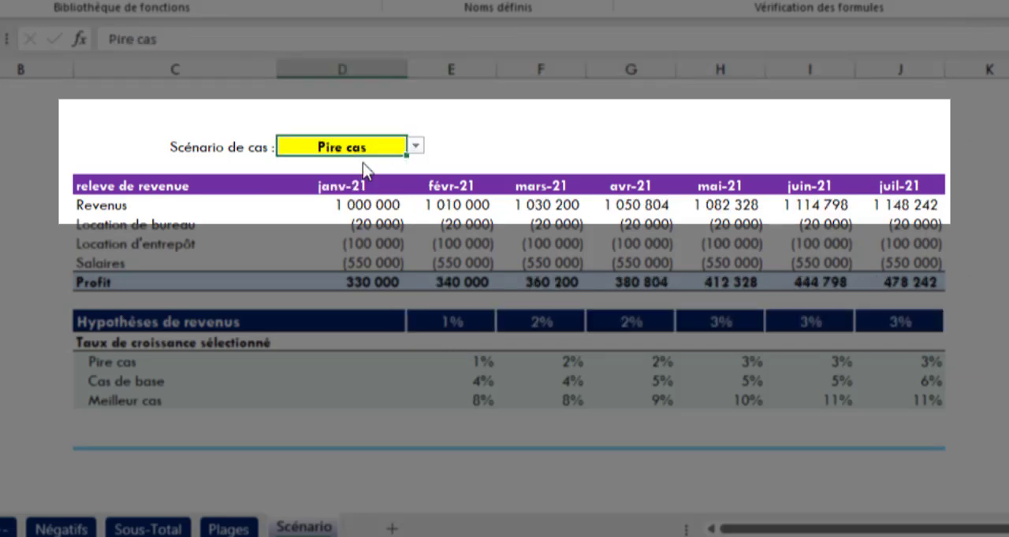
pyautogui.click(415, 148)
pyautogui.click(351, 200)
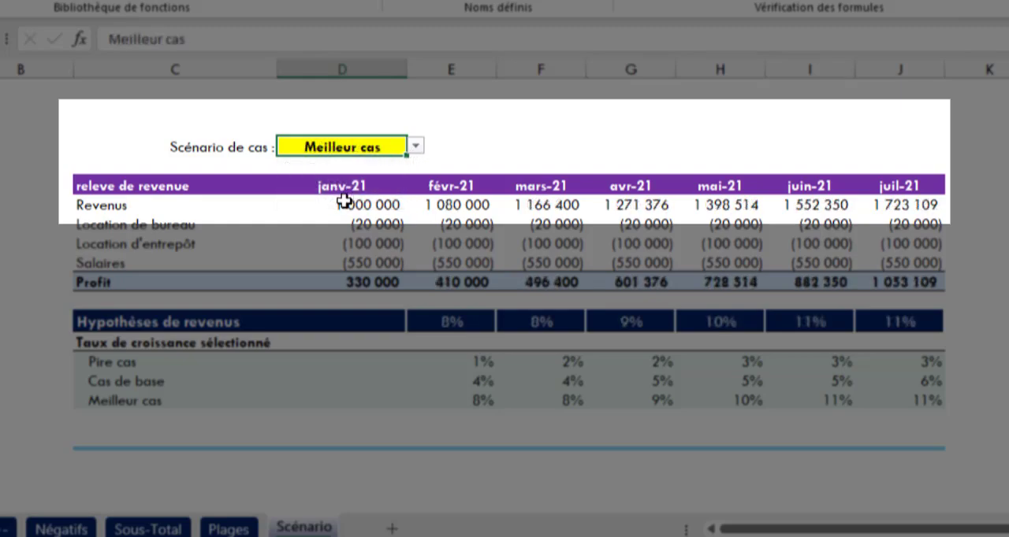